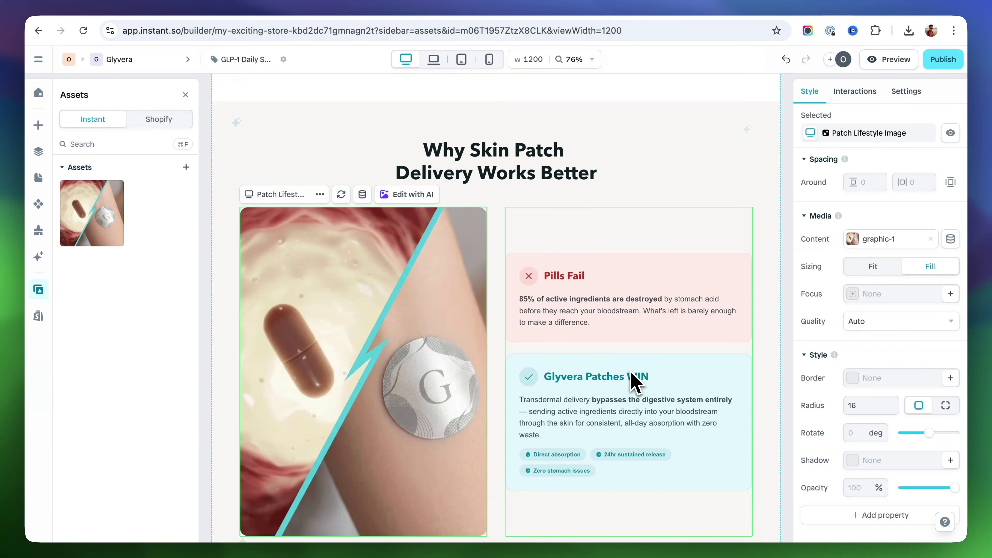
- Compare the Glyvera product page in the Instant builder with Ledisa's expert section and wellness patch collection
scroll(631, 381, down, 2)
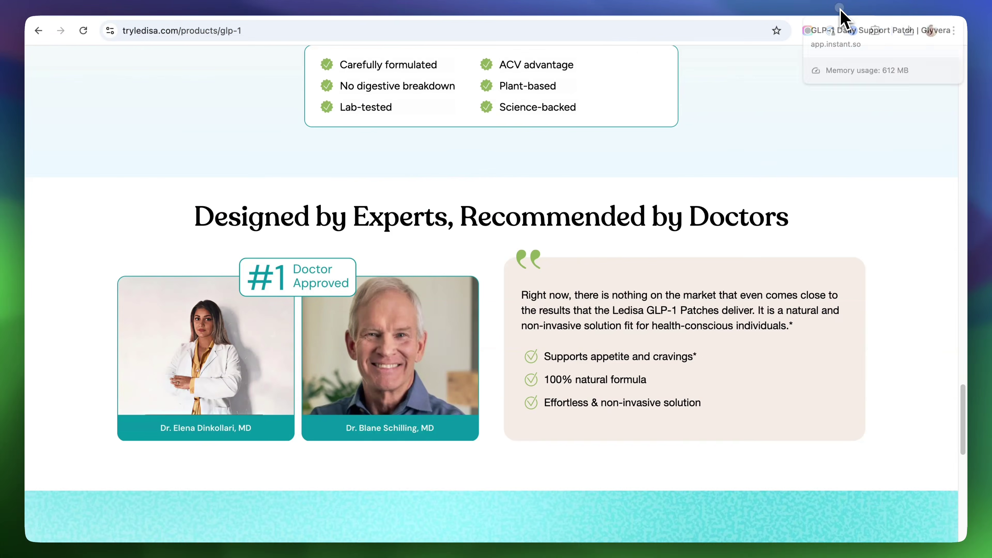
click(840, 10)
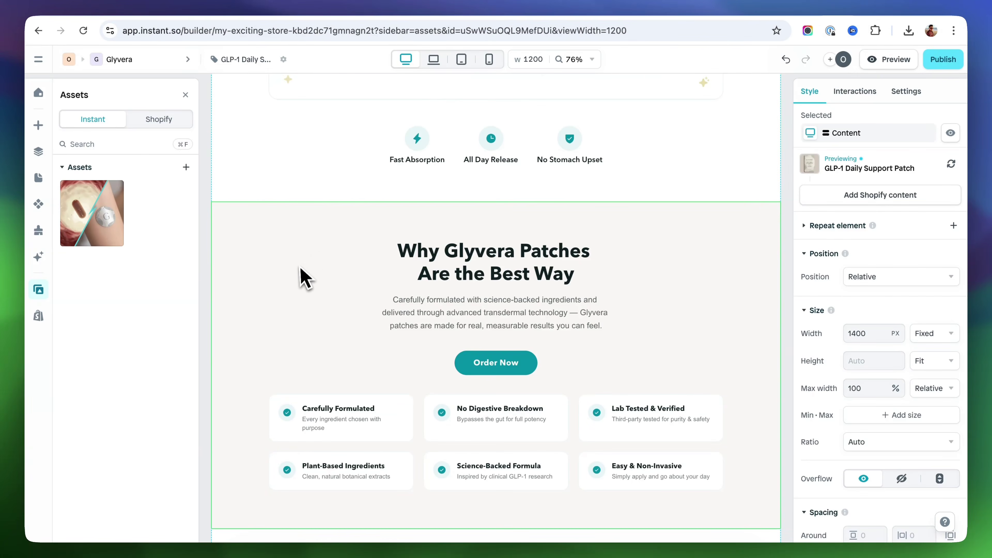
scroll(299, 269, down, 12)
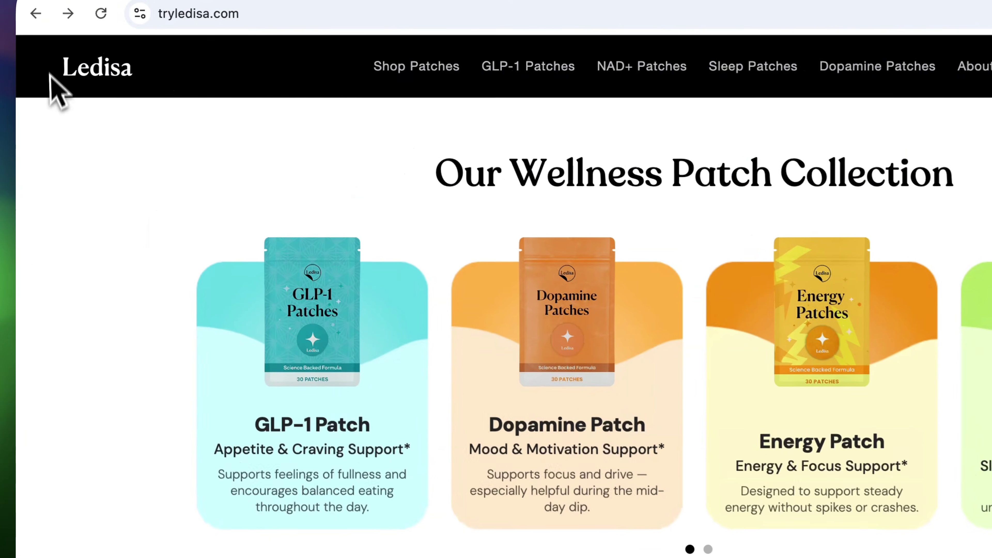
scroll(187, 311, down, 3)
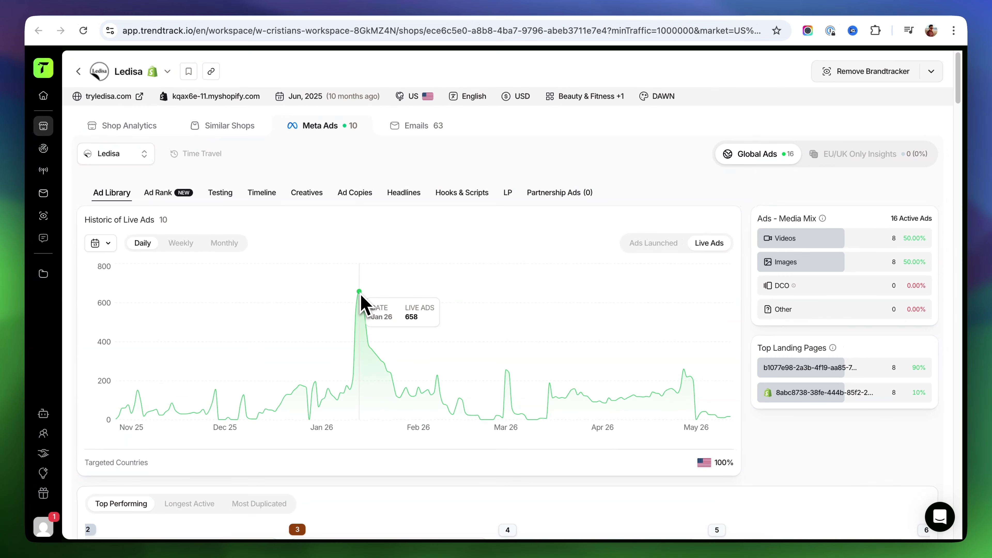
- Examine Ledisa's Meta ads in Trendtrack, from the live-ads history to the top performing and newest creatives
scroll(437, 323, down, 10)
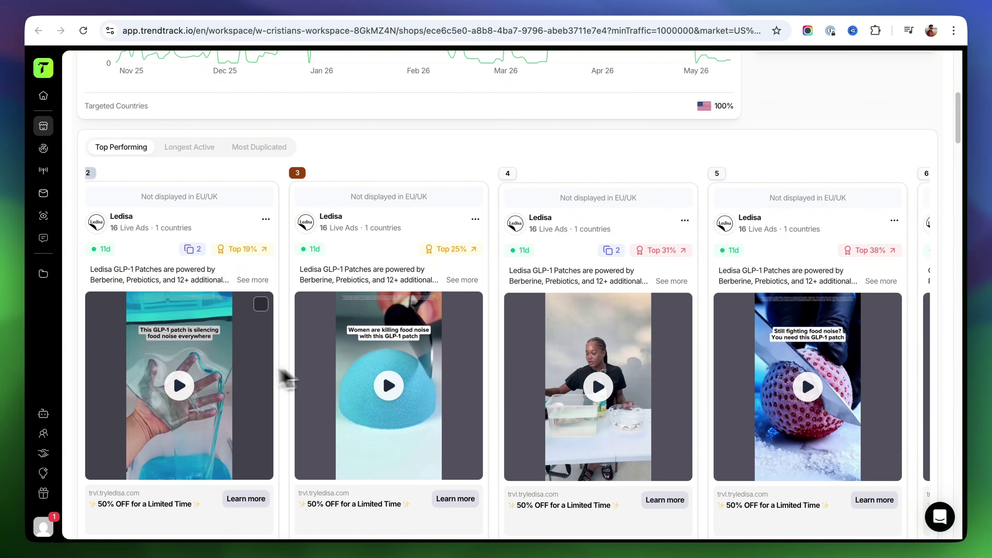
scroll(211, 377, down, 15)
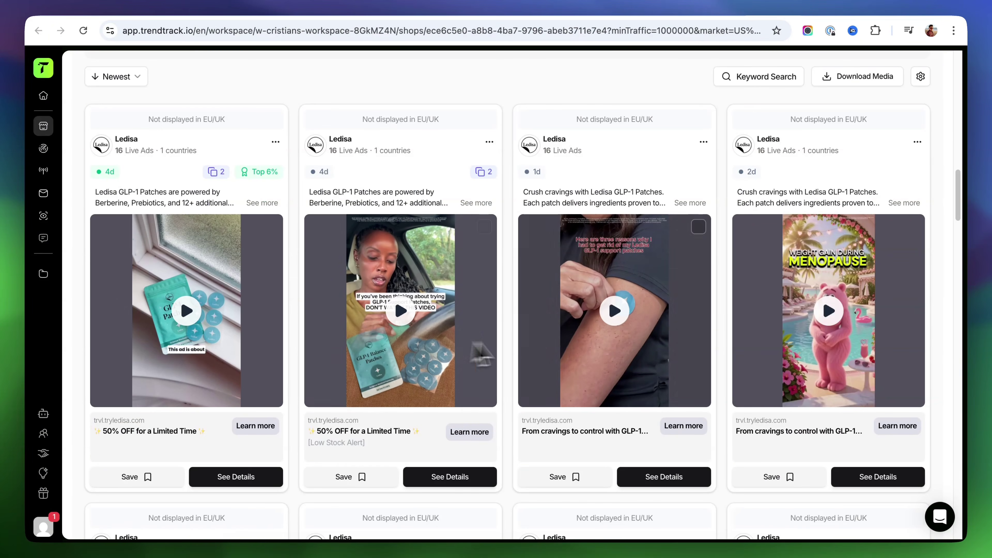
scroll(769, 357, down, 12)
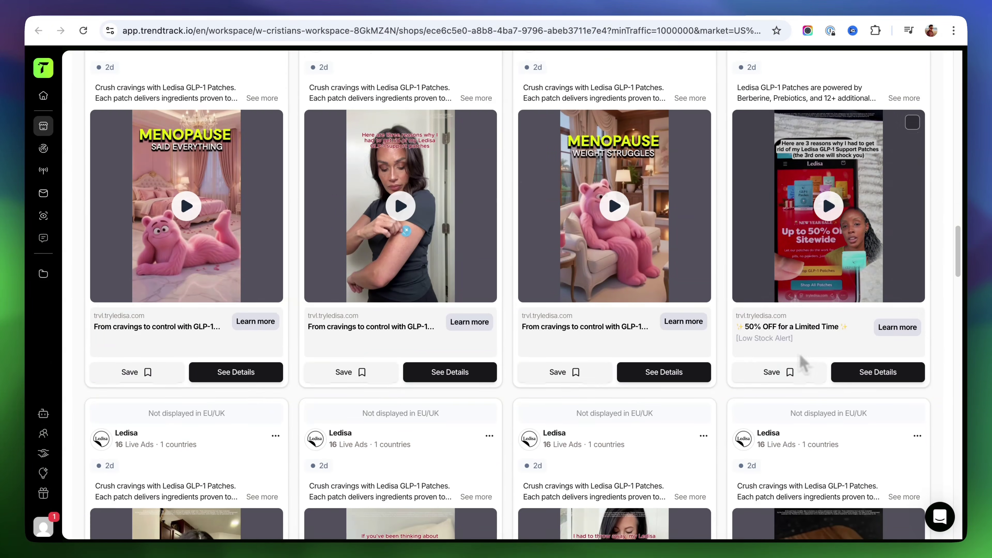
scroll(766, 355, up, 2)
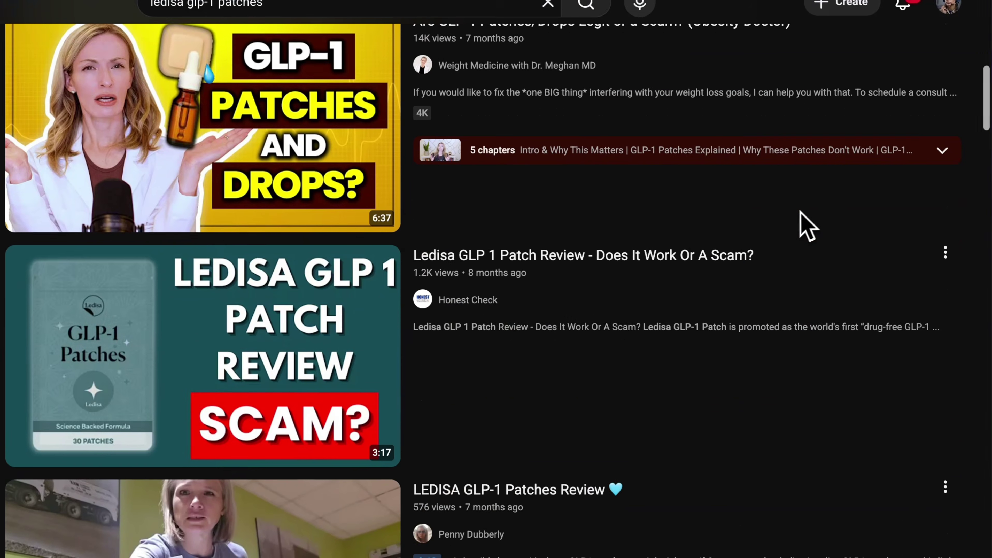
- Look through YouTube videos about Ledisa GLP-1 patches and the brand's rating breakdown on Trustpilot
scroll(802, 223, down, 3)
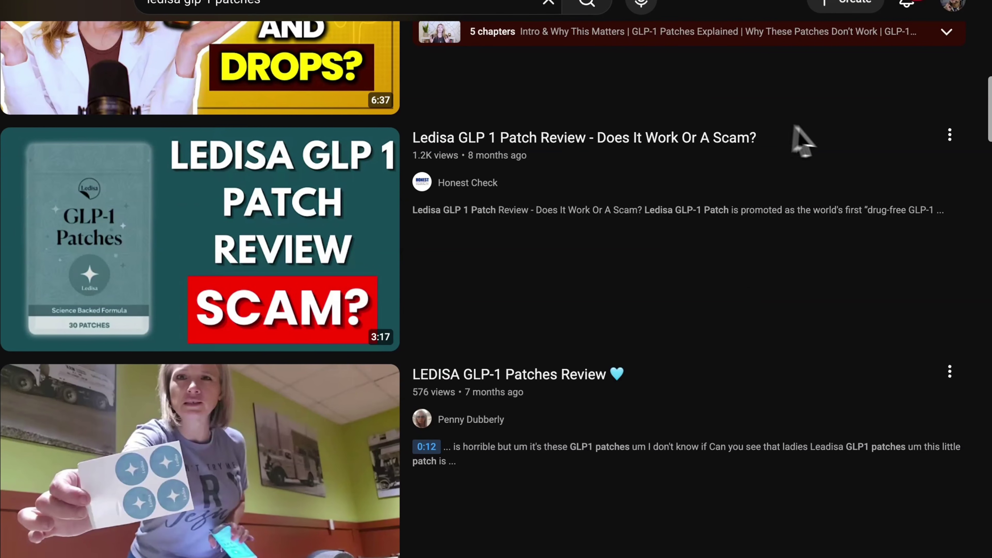
scroll(671, 178, down, 6)
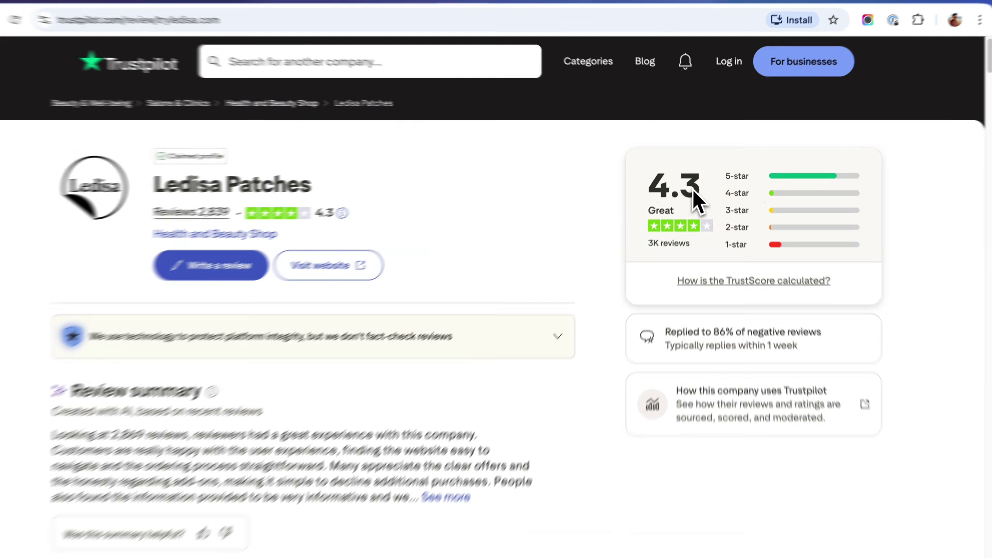
scroll(477, 291, down, 3)
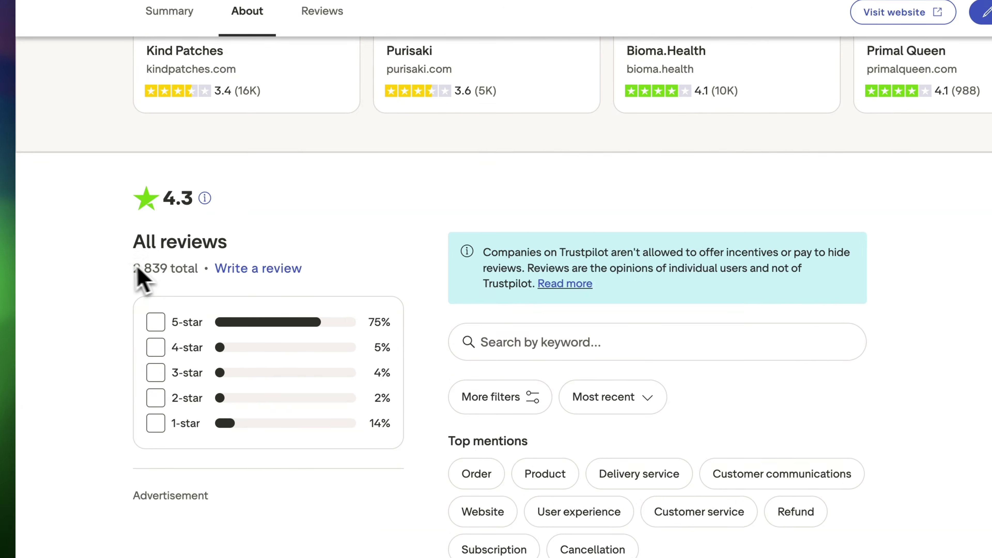
scroll(142, 279, down, 3)
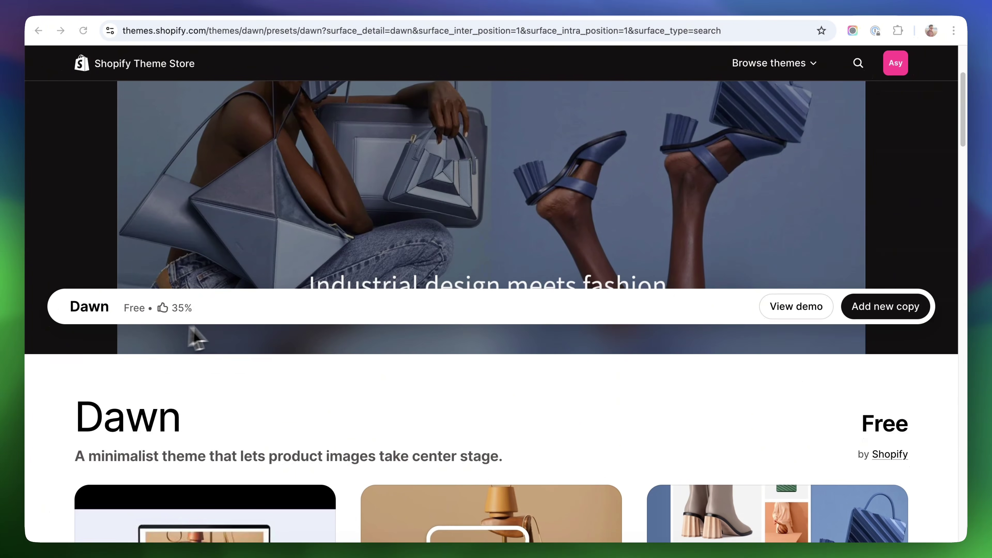
- Examine the Dawn theme's store listing and Ledisa's mobile performance metrics in PageSpeed Insights
scroll(45, 354, down, 7)
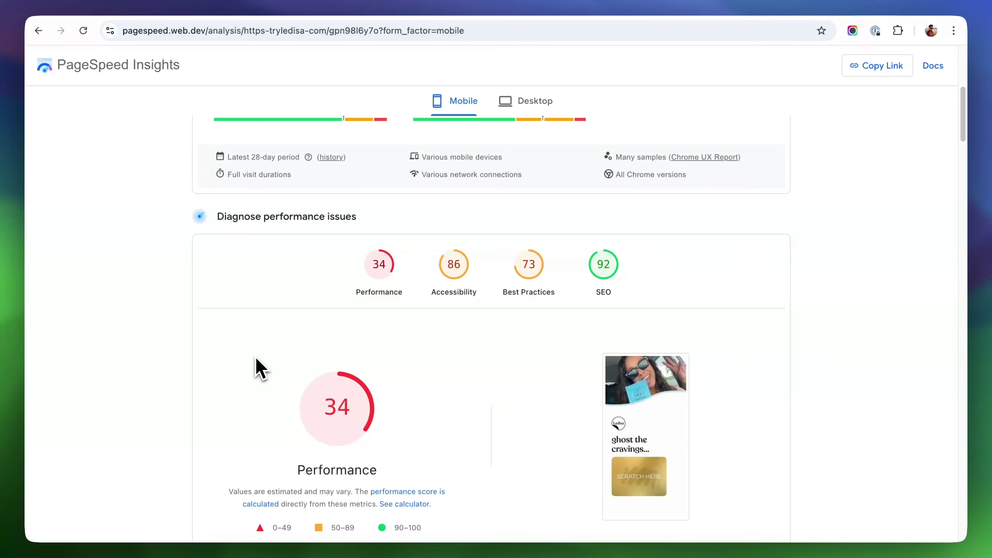
scroll(271, 410, down, 6)
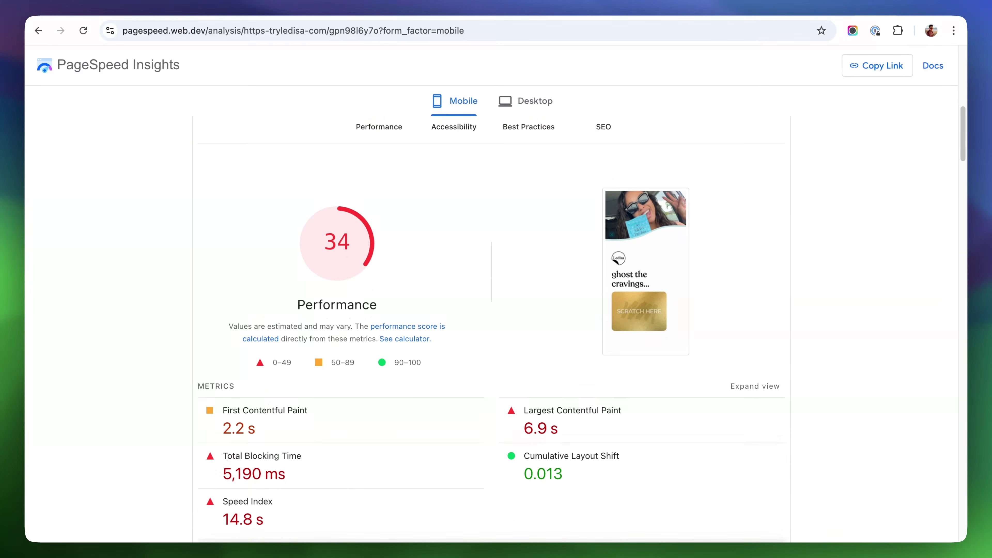
scroll(492, 281, down, 11)
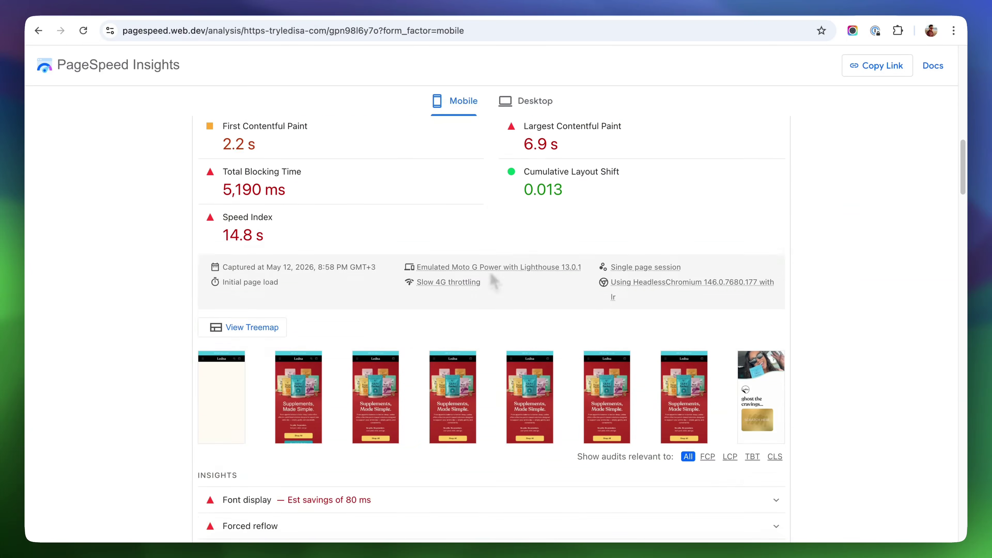
scroll(491, 281, down, 3)
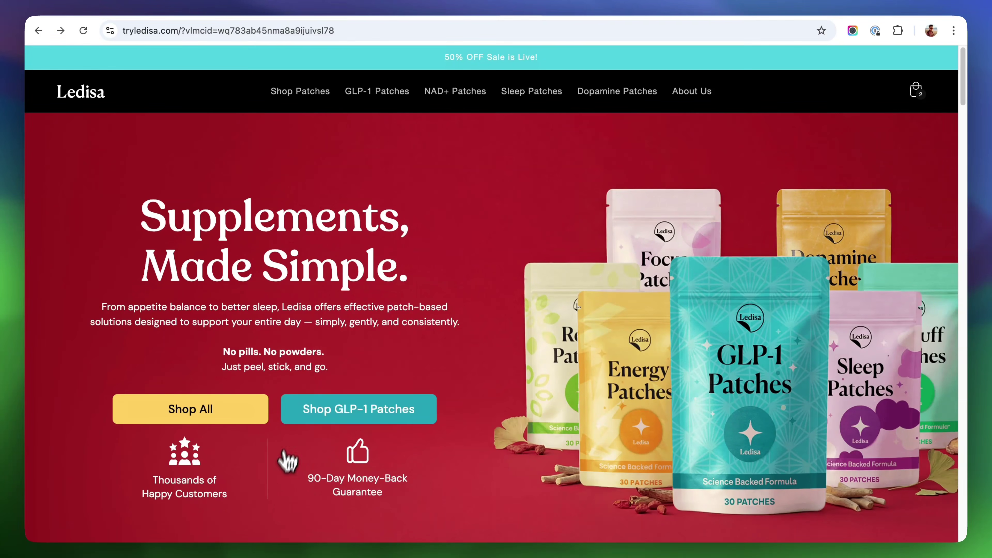
- Open the GLP-1 Patches product page from Ledisa's homepage and inspect its product title
click(367, 418)
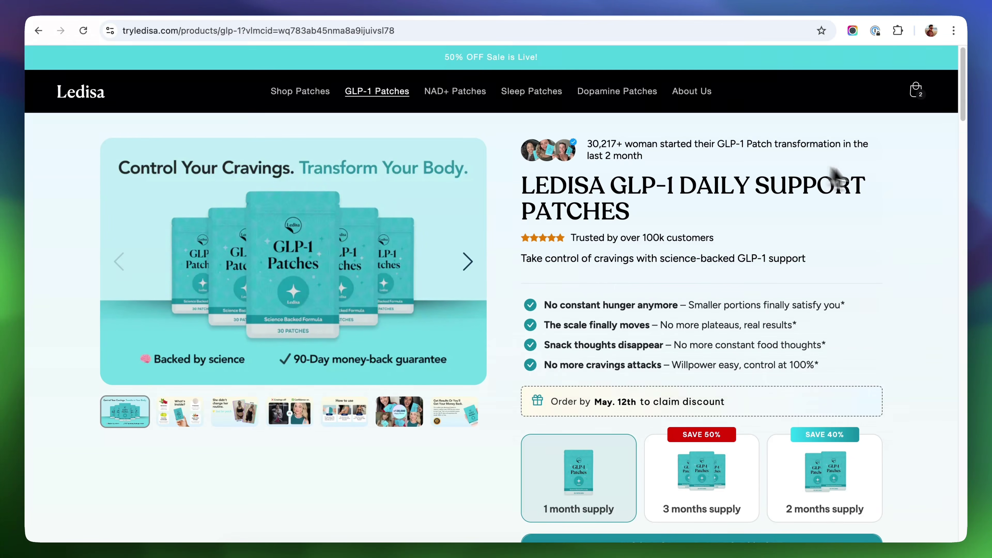
drag(635, 208, 648, 219)
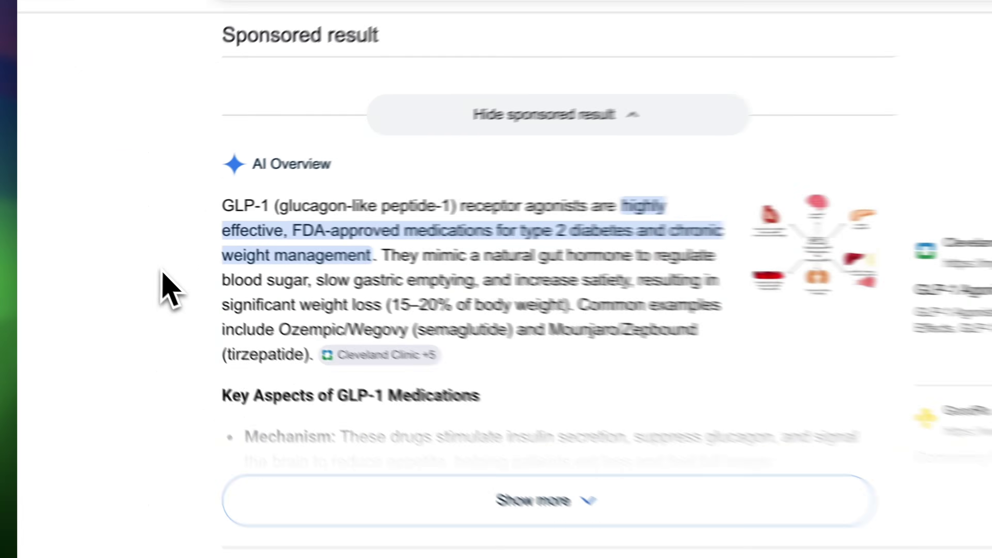
- Read the AI Overview in the Google results for "glp-1" and browse the sponsored products
drag(222, 206, 268, 204)
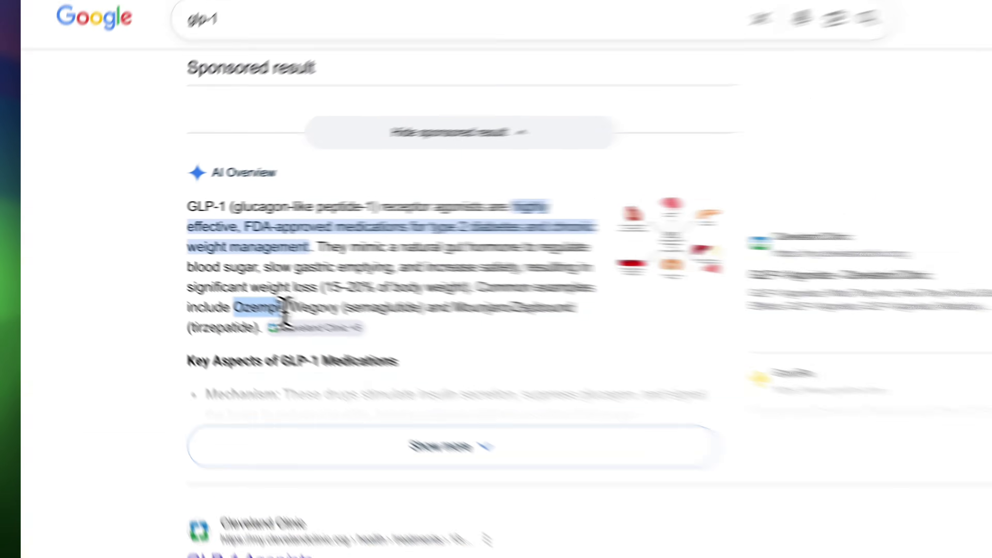
scroll(151, 283, up, 10)
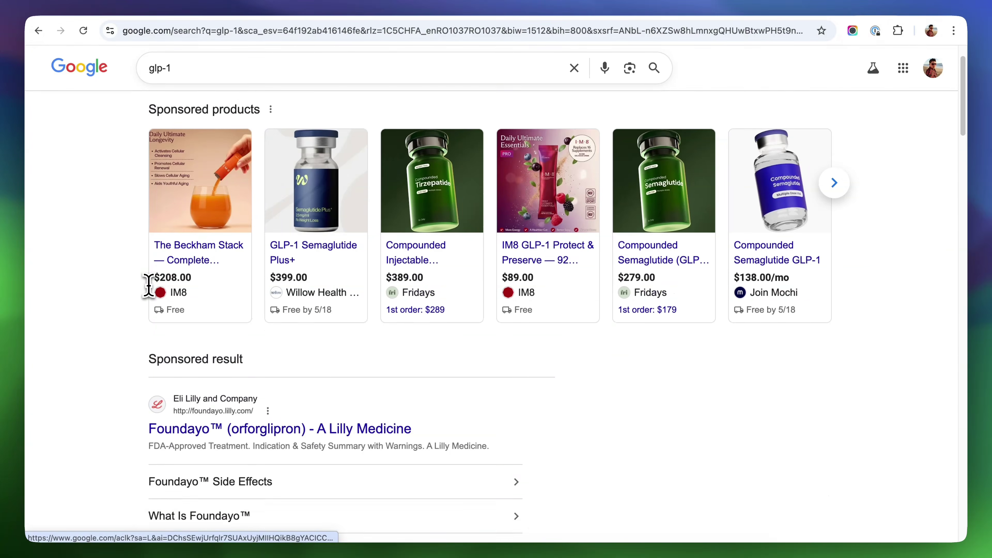
scroll(148, 286, up, 1)
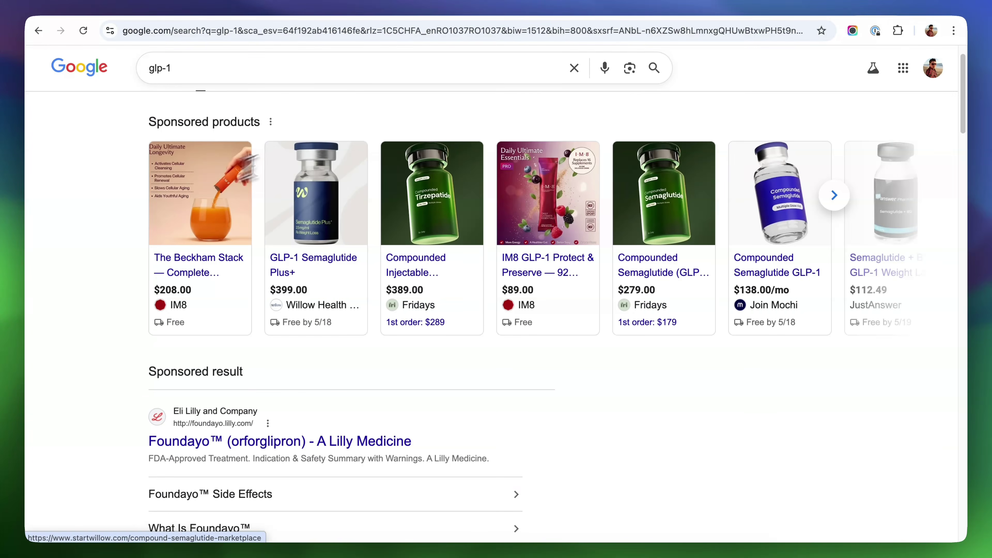
click(834, 195)
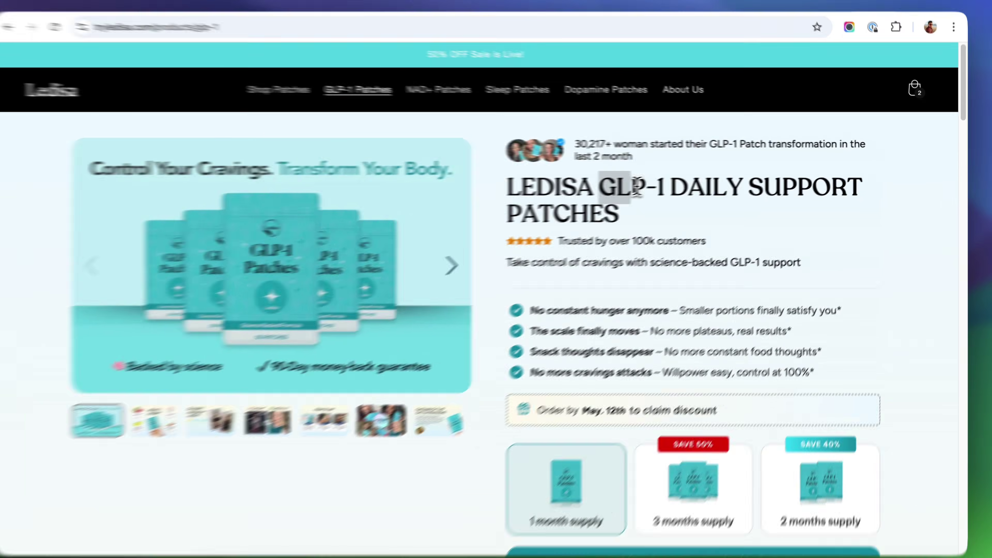
- Highlight "GLP-1" and "PATCHES" in turn in the Ledisa product title to examine its wording
drag(614, 185, 673, 186)
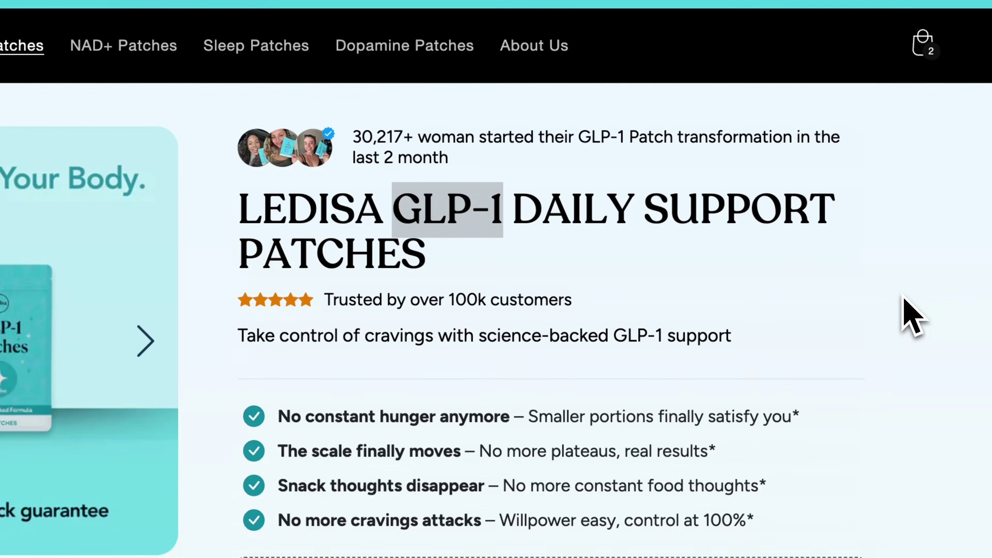
click(902, 296)
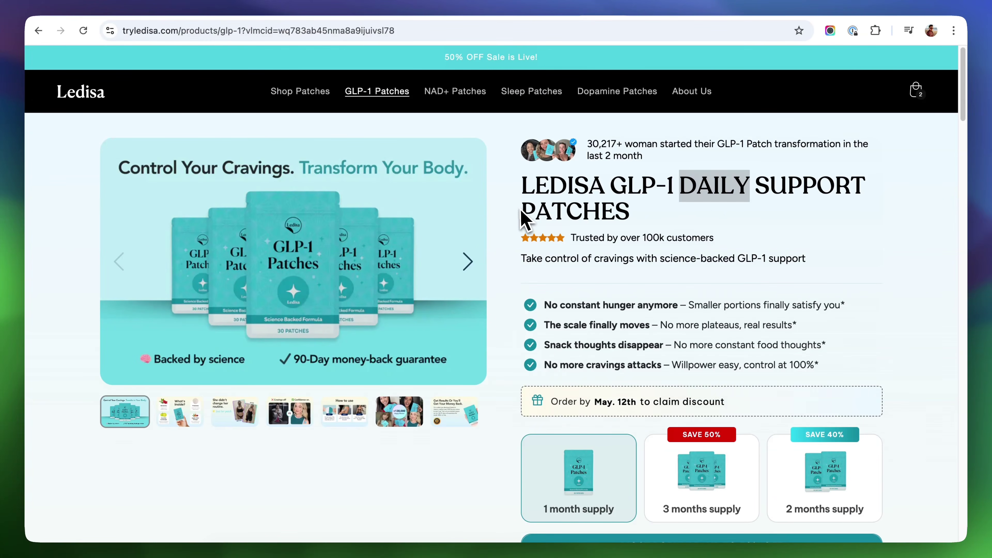
drag(525, 219, 629, 220)
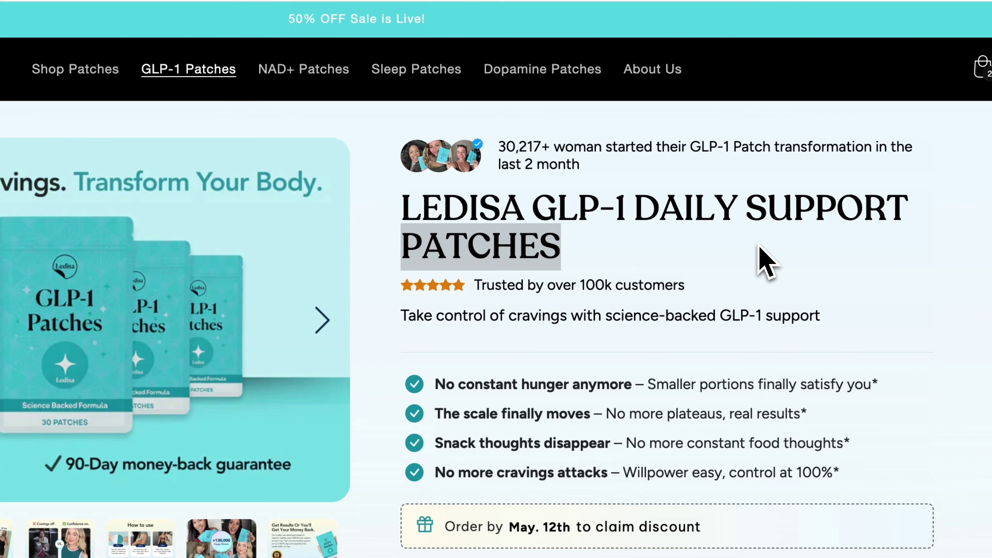
click(765, 260)
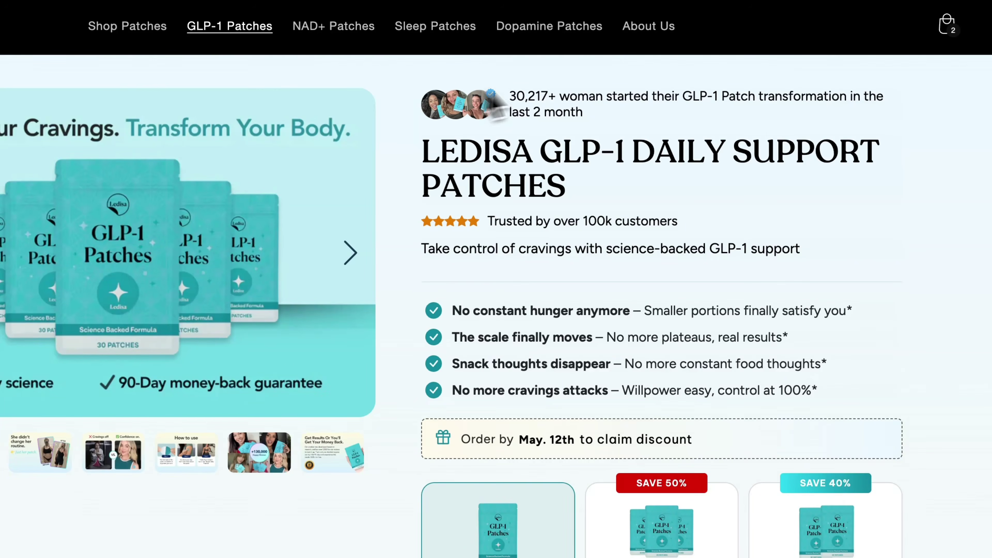
- Examine the Ledisa product page's benefit list, highlighting the beginning of the "The scale finally moves" line
scroll(405, 152, down, 7)
scroll(406, 155, up, 7)
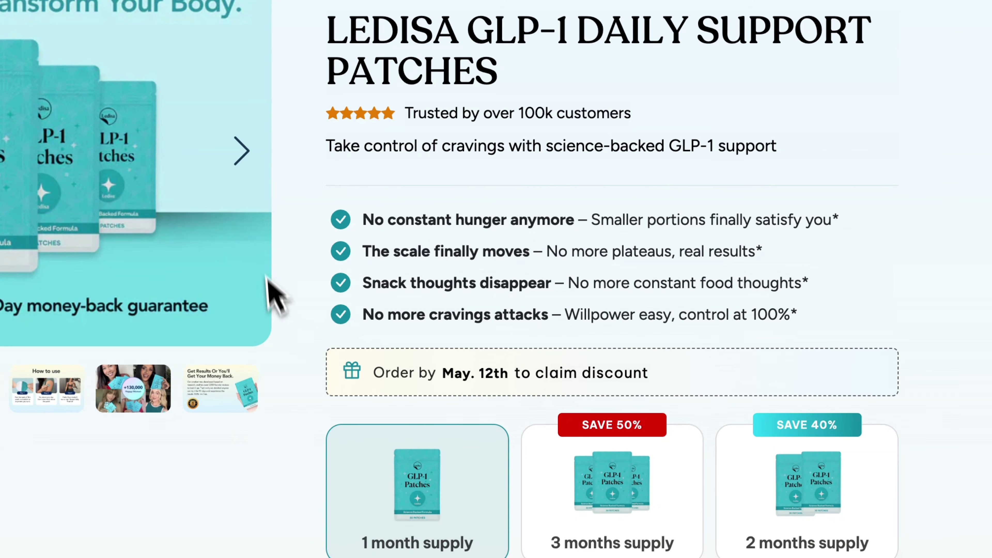
drag(364, 251, 439, 253)
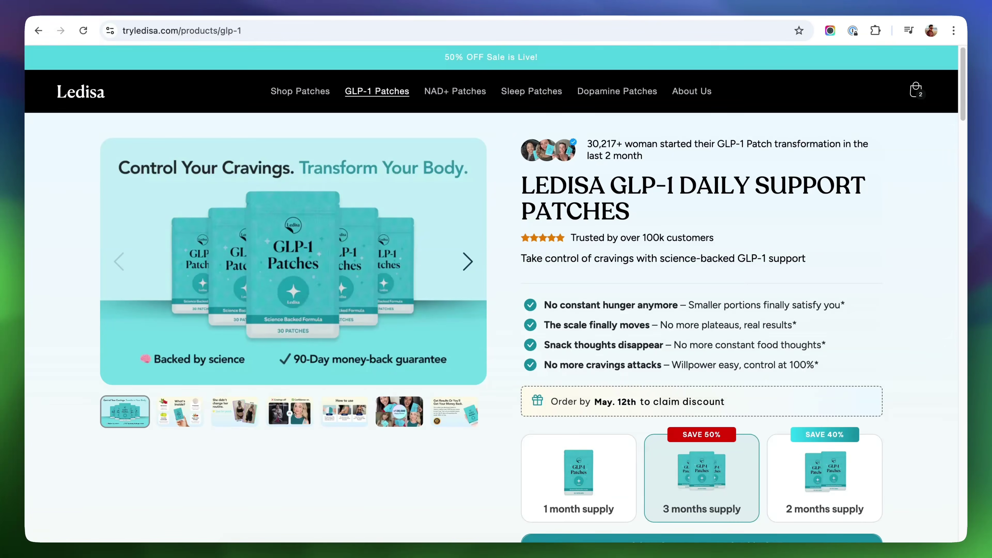
- Choose One Time Purchase for the 3 months supply of GLP-1 patches
scroll(507, 293, down, 6)
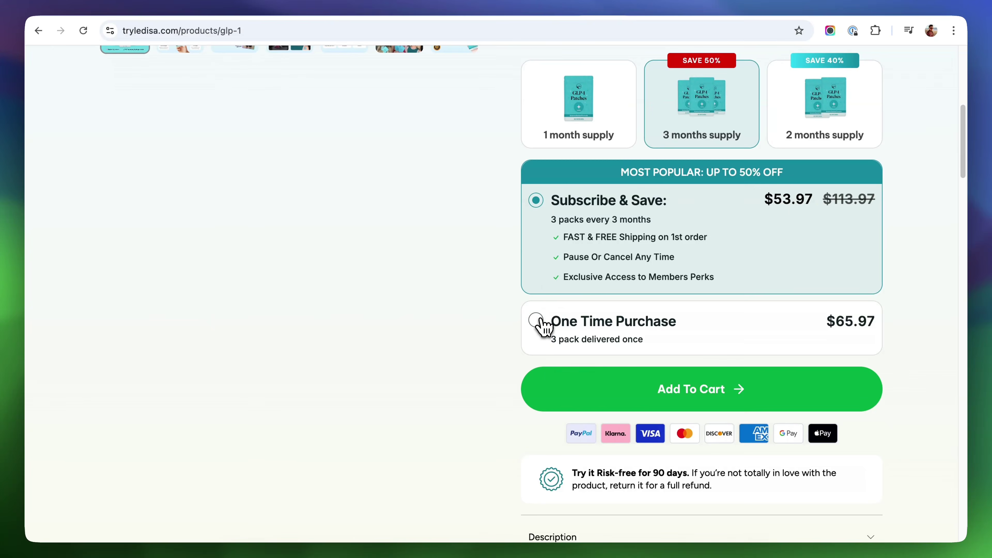
click(537, 320)
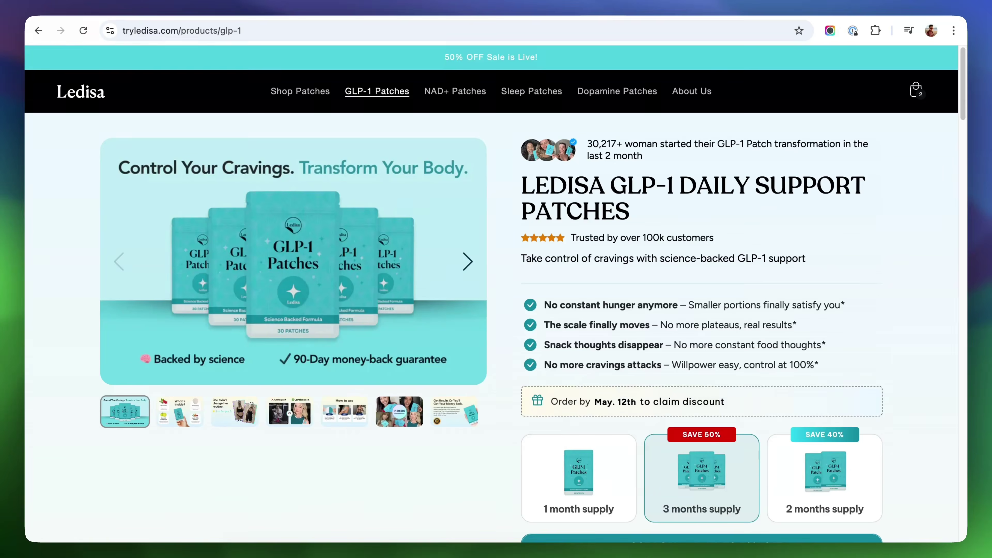
- Look over the entire Ledisa GLP-1 product page down to its FAQ and footer
scroll(507, 312, down, 10)
scroll(506, 303, down, 20)
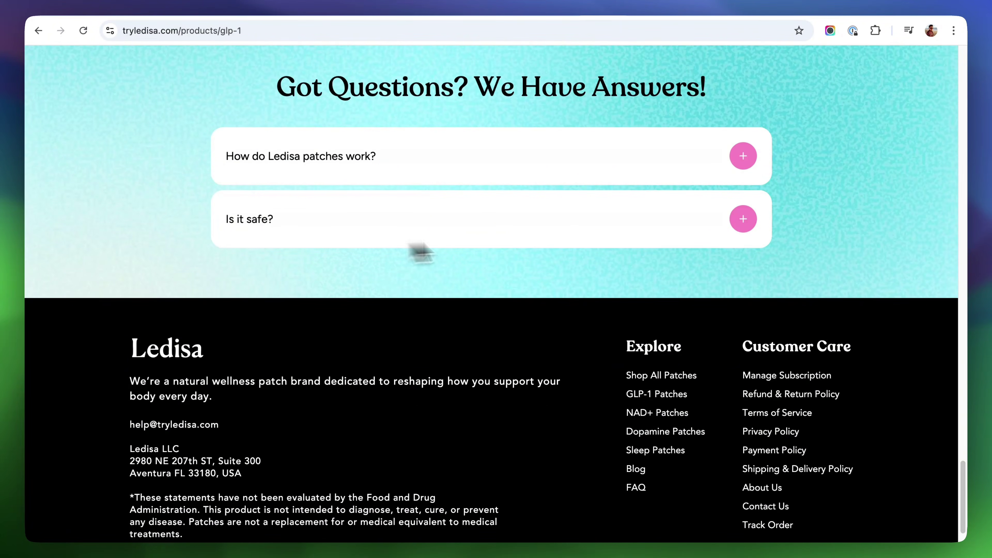
scroll(586, 285, up, 20)
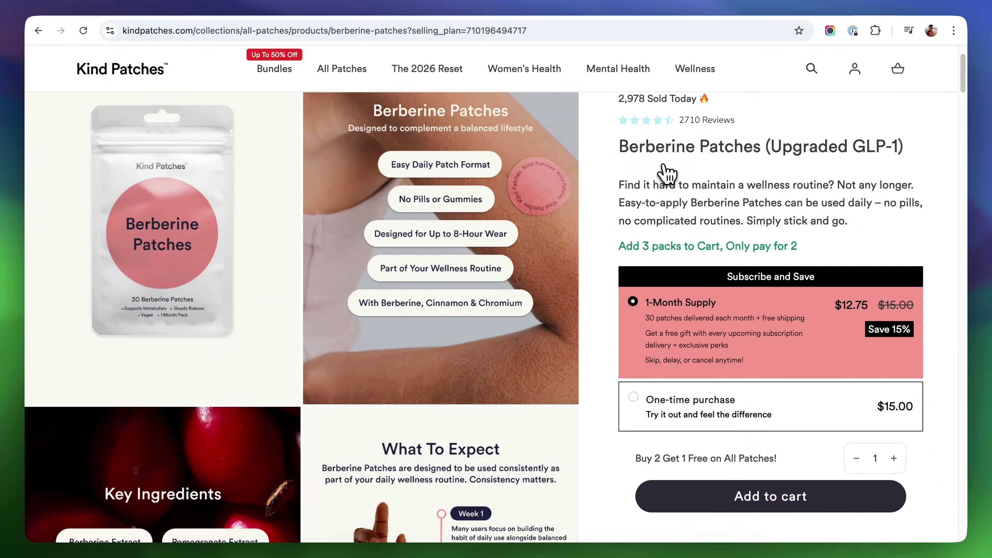
- Examine customer reviews on Kind Patches' Berberine Patches page and compare them with Ledisa's product page content
scroll(664, 172, down, 20)
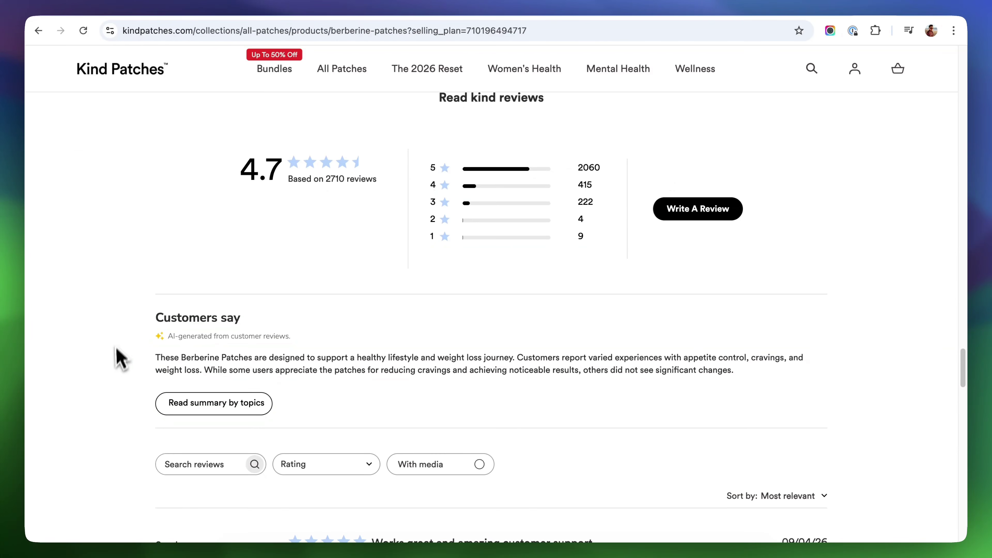
scroll(121, 359, down, 15)
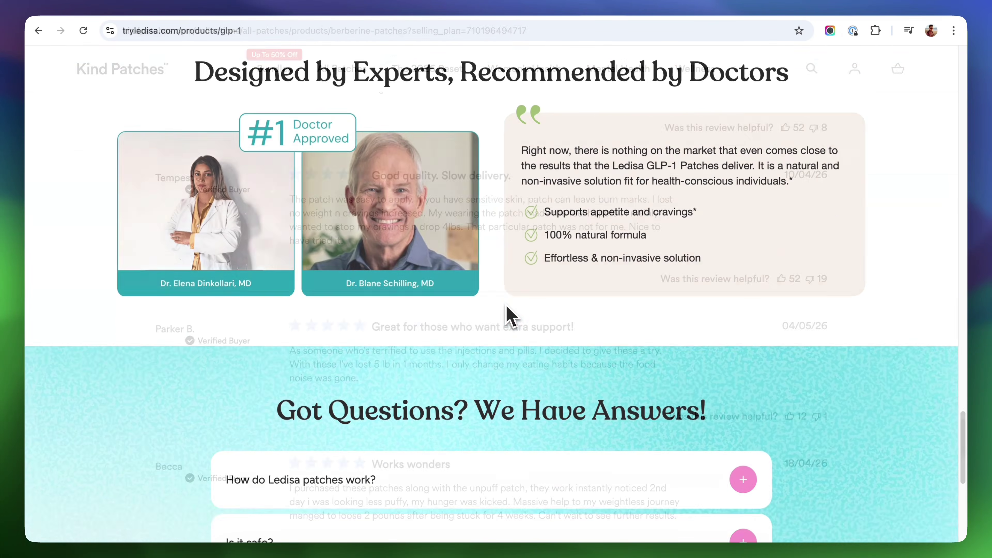
scroll(508, 315, up, 20)
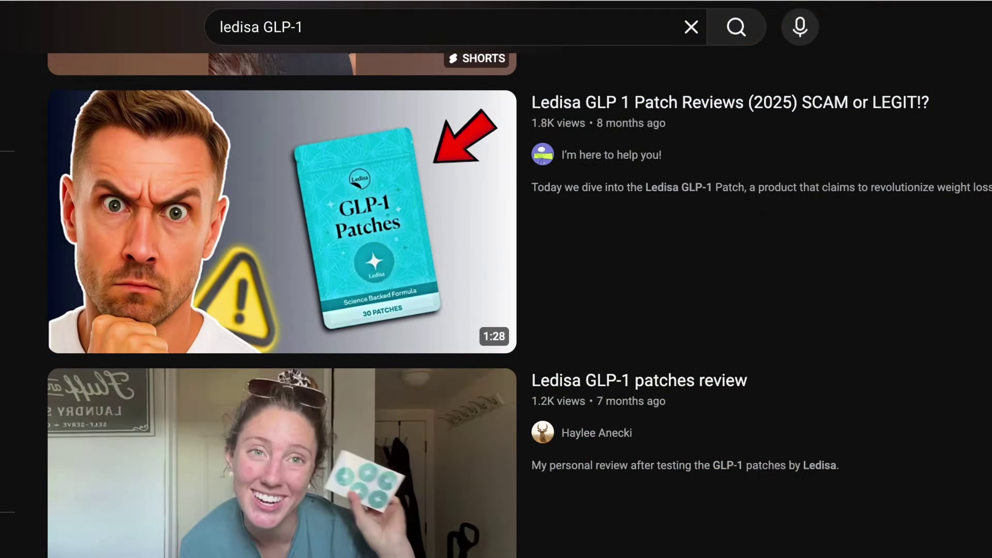
- Look through the YouTube review videos listed for "ledisa GLP-1"
scroll(496, 279, down, 6)
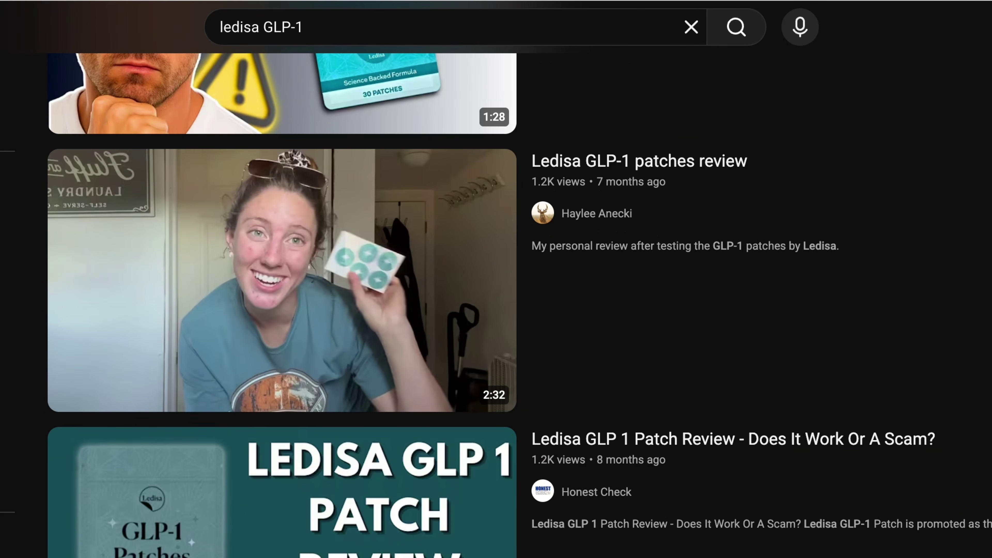
scroll(496, 279, down, 5)
scroll(496, 279, down, 2)
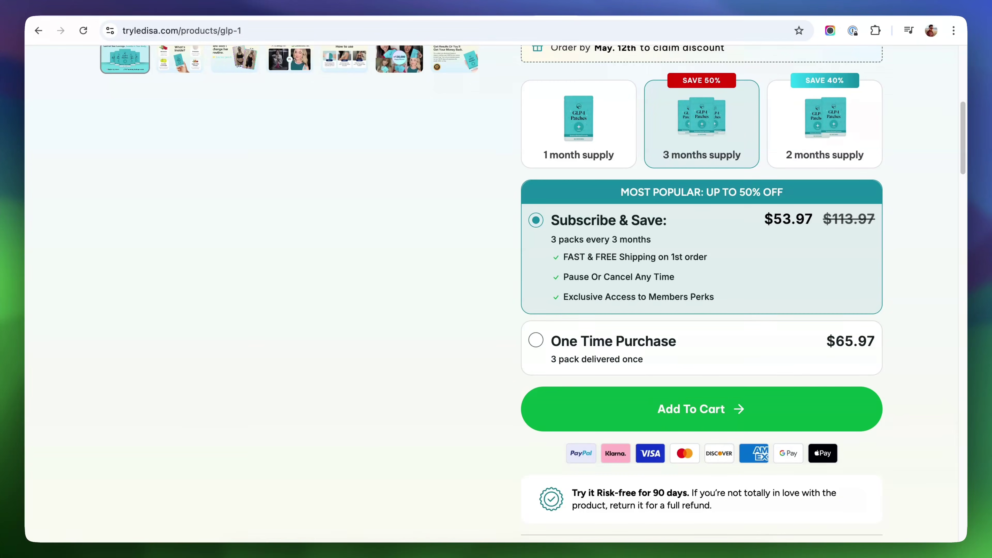
- Examine the Ledisa product page's purchase options, payment methods, 90-day risk-free offer and "Why Ledisa Patches" content
scroll(453, 260, down, 15)
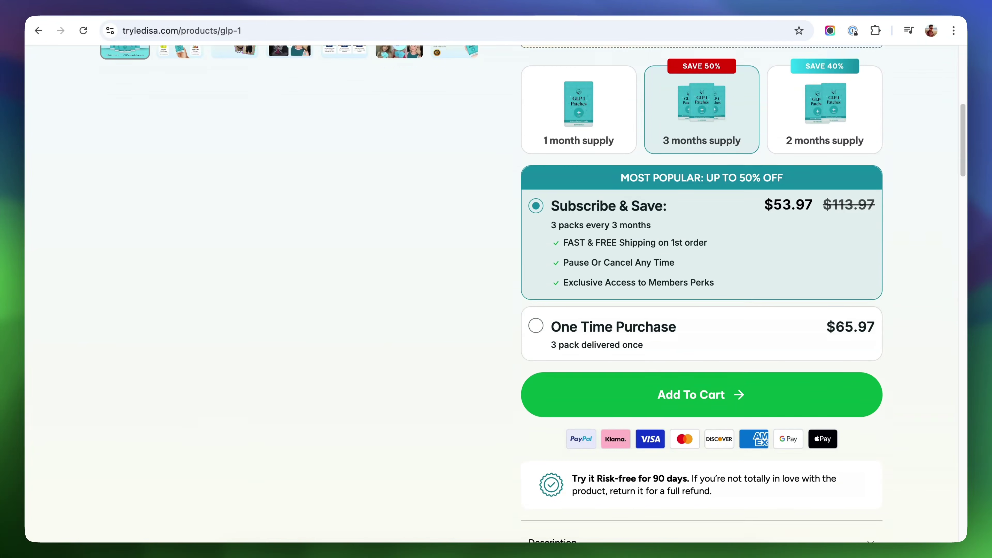
scroll(454, 260, down, 18)
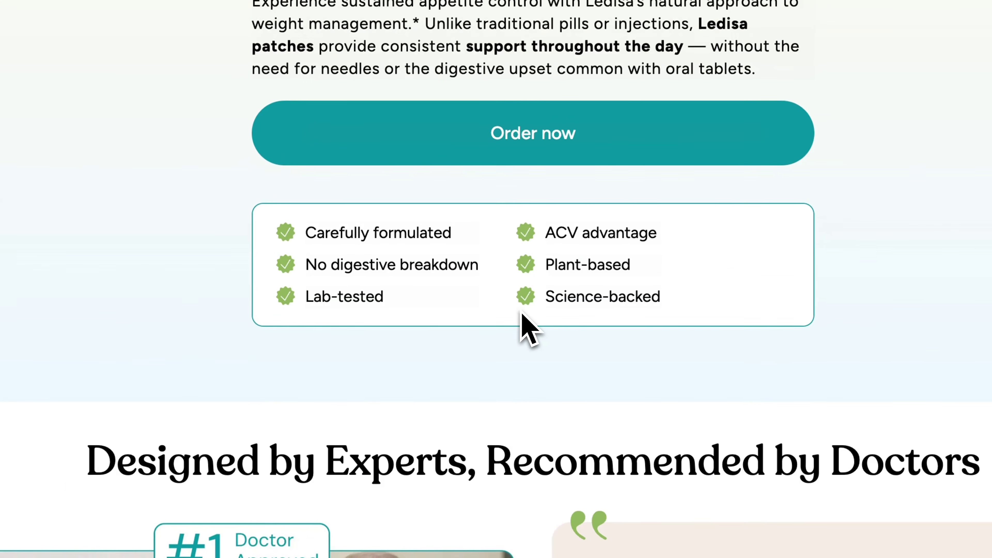
scroll(488, 316, down, 3)
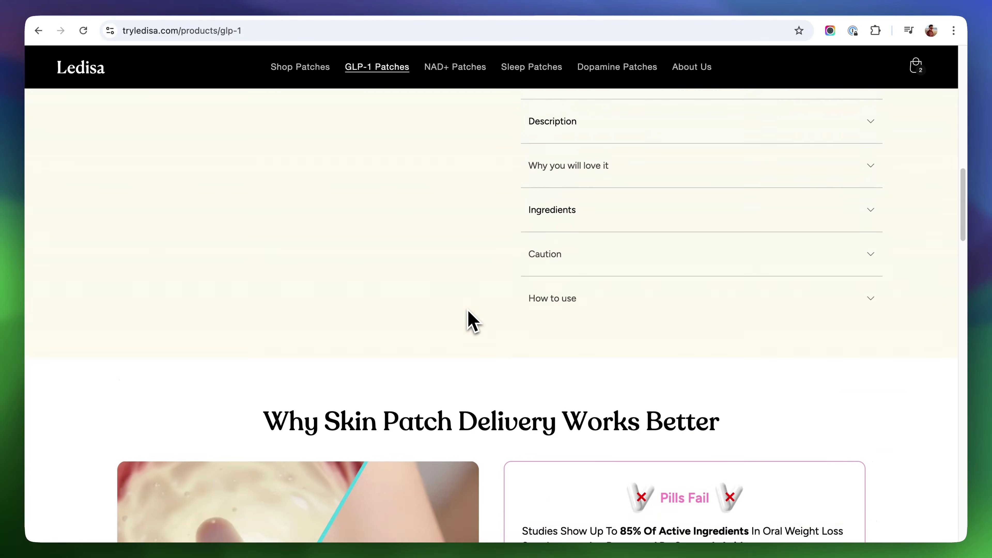
scroll(467, 321, up, 3)
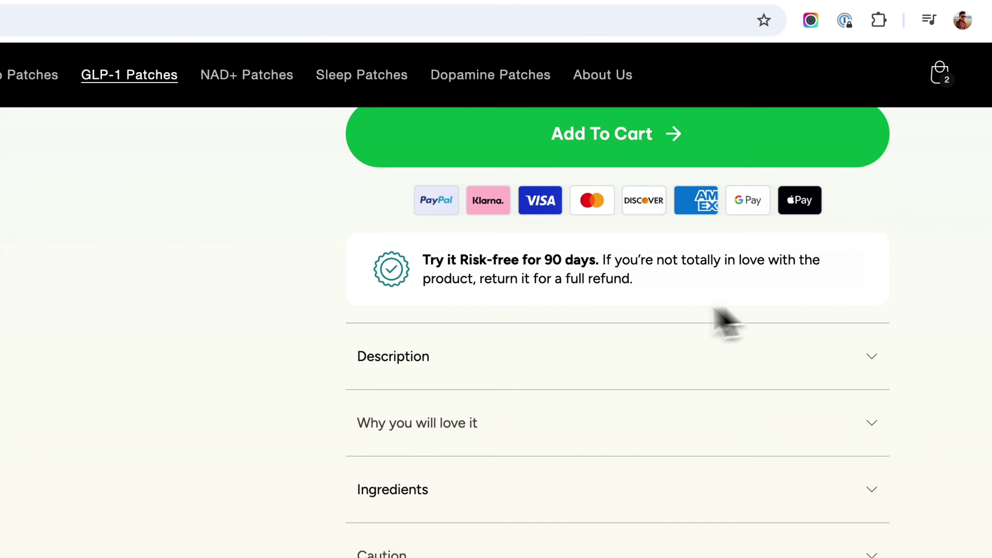
scroll(340, 273, up, 1)
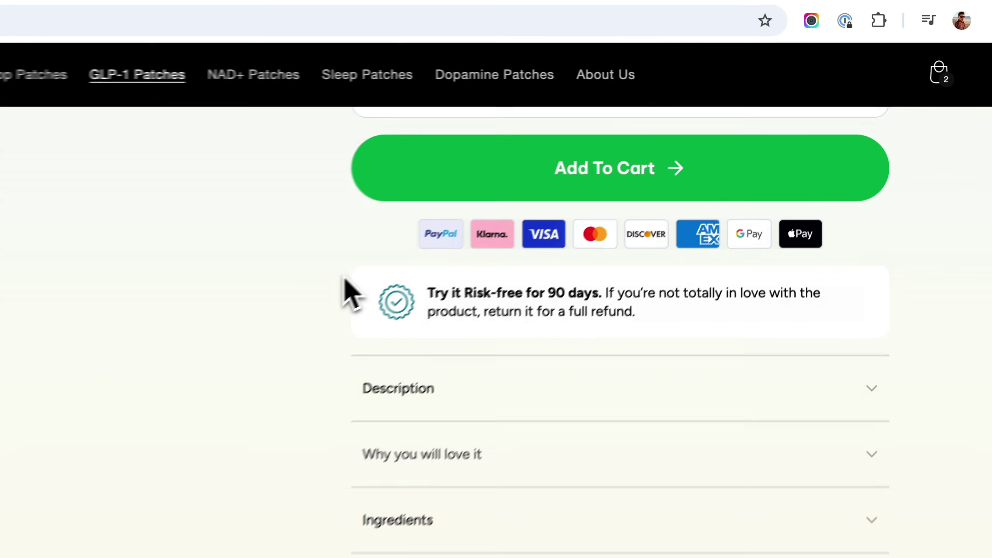
scroll(344, 297, down, 3)
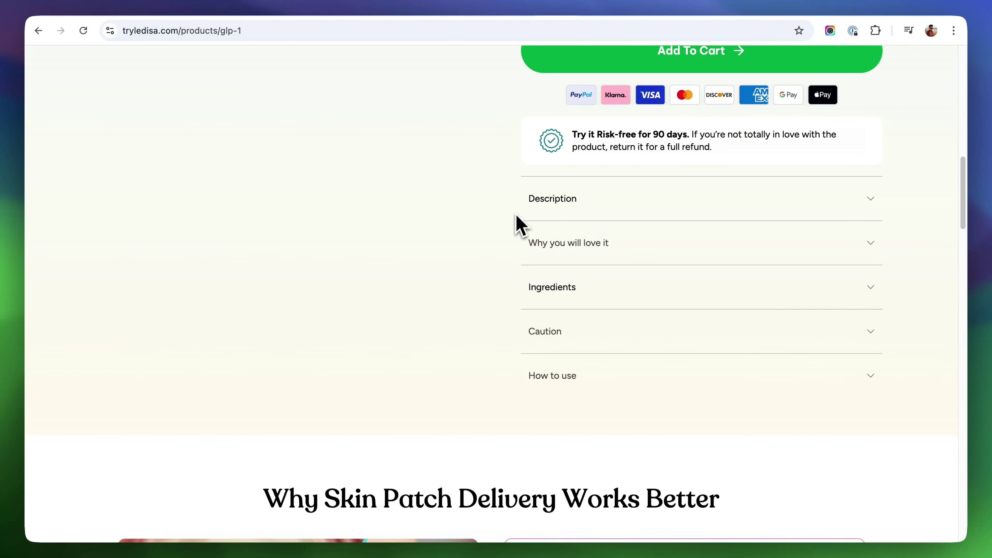
- Expand and collapse the Description and "Why you will love it" sections below the risk-free offer to check them
click(863, 201)
click(863, 201)
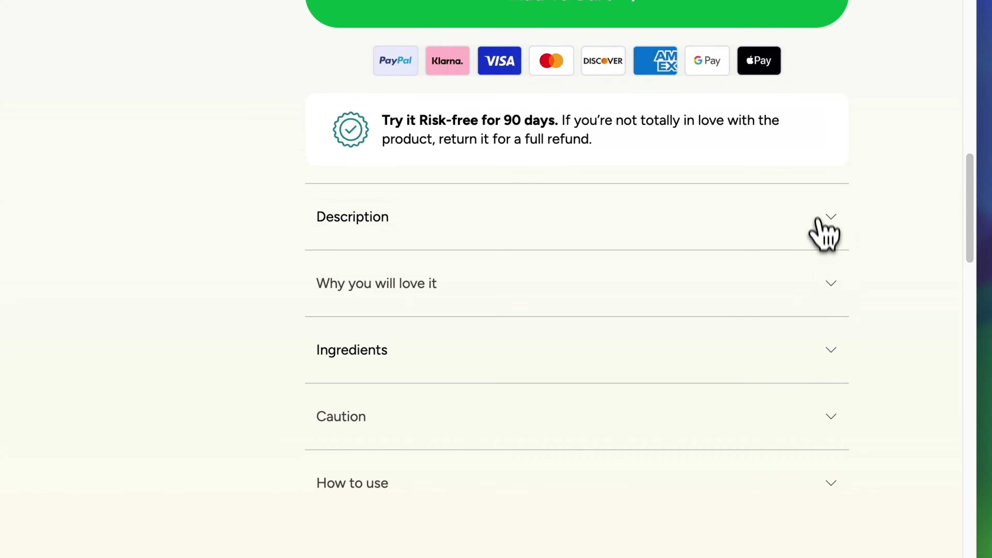
click(820, 291)
click(822, 291)
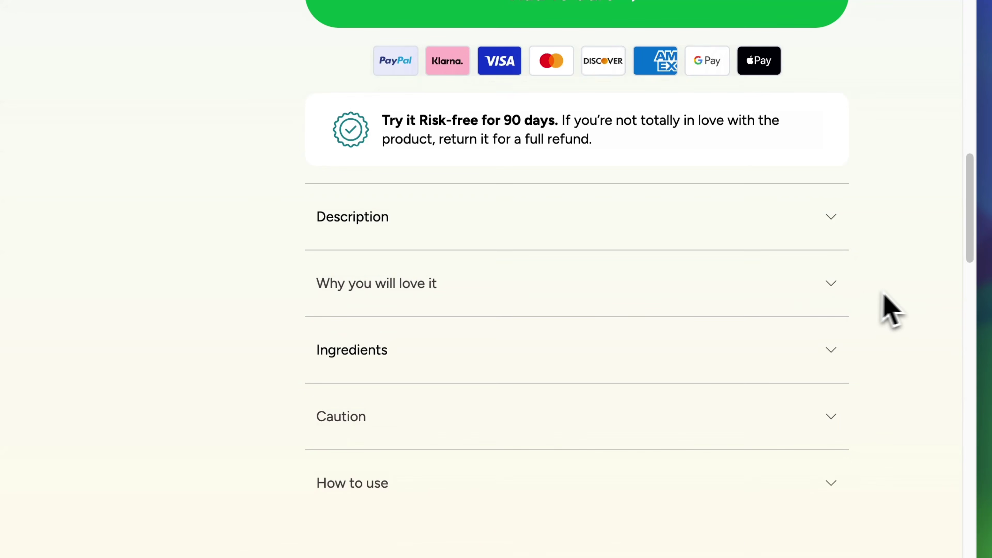
- Expand the FAQ answer "What if it doesn't work for me?" and highlight its 90-day money-back guarantee and full refund wording
scroll(884, 301, down, 15)
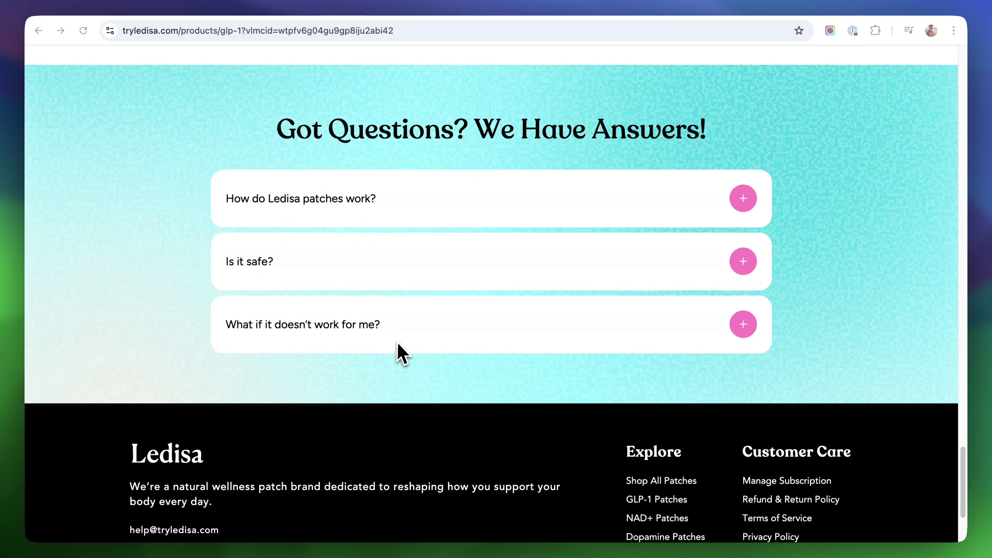
click(743, 324)
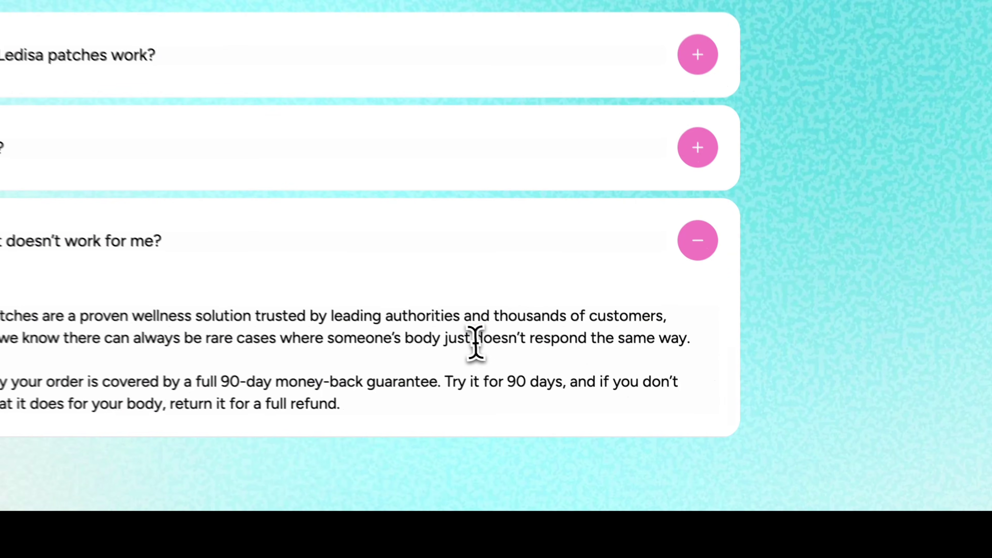
drag(469, 335, 688, 340)
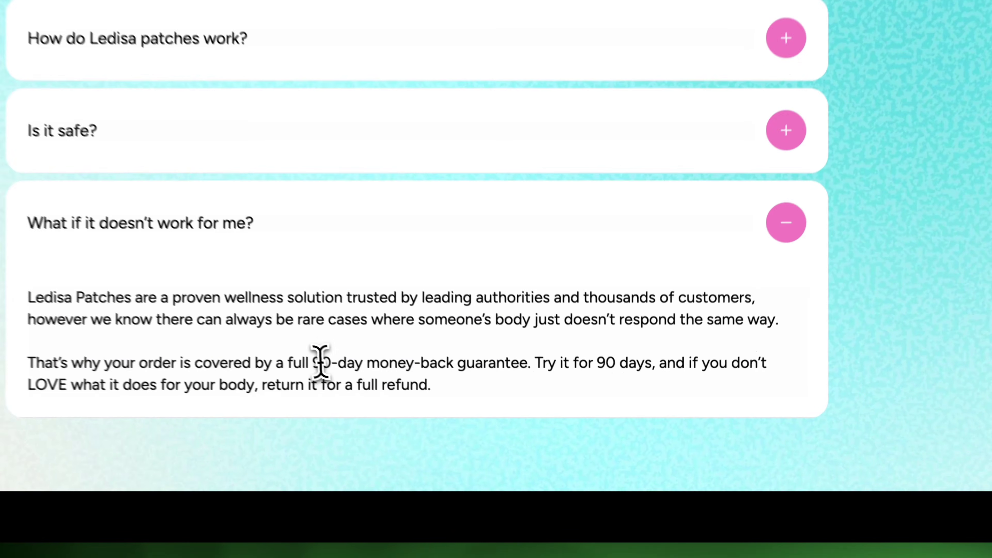
drag(210, 379, 431, 379)
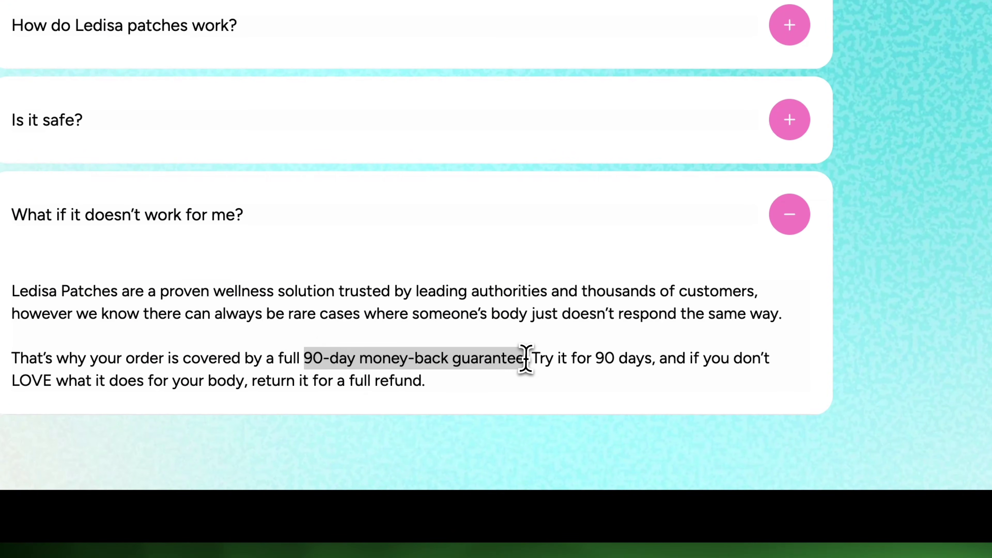
drag(688, 358, 414, 381)
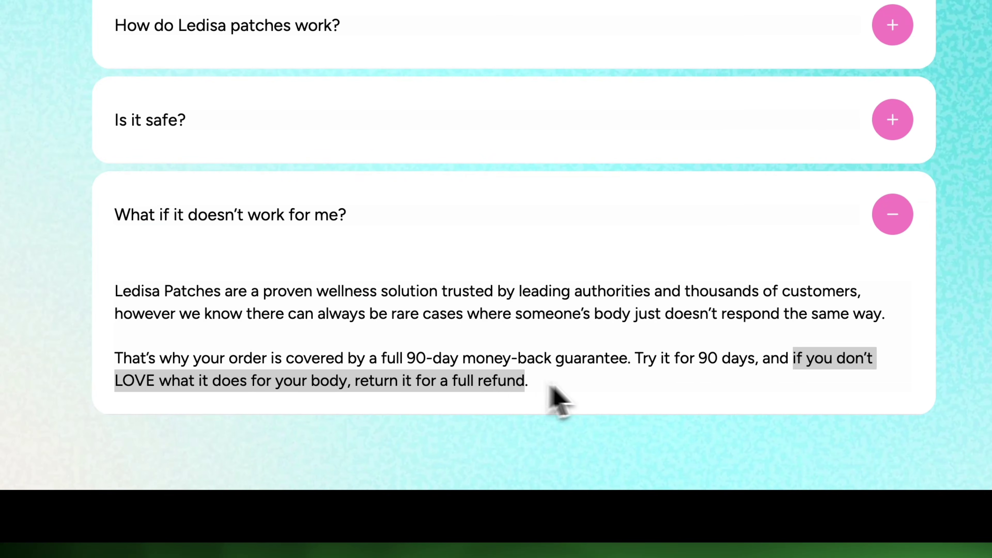
- Examine Ledisa's Returns and Refunds policy, highlighting the opening line of the return eligibility paragraph
click(990, 348)
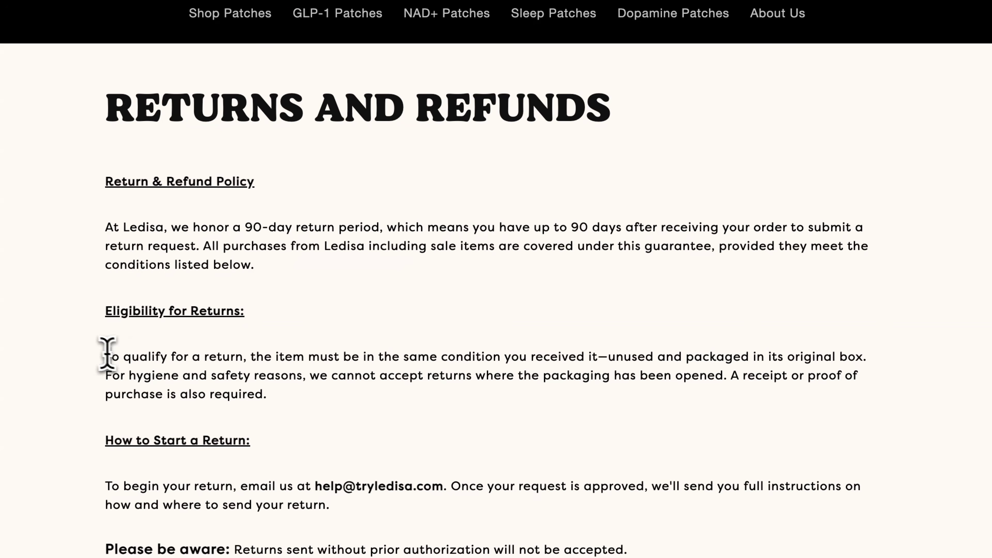
drag(107, 354, 916, 356)
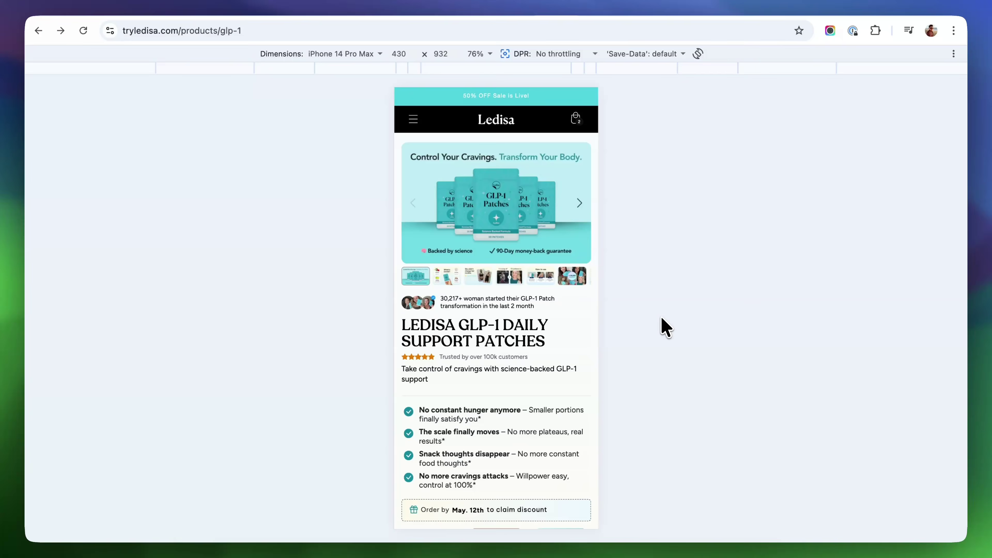
- Review the mobile version of the Ledisa product page, trying One Time Purchase and returning to Subscribe & Save
scroll(555, 355, down, 10)
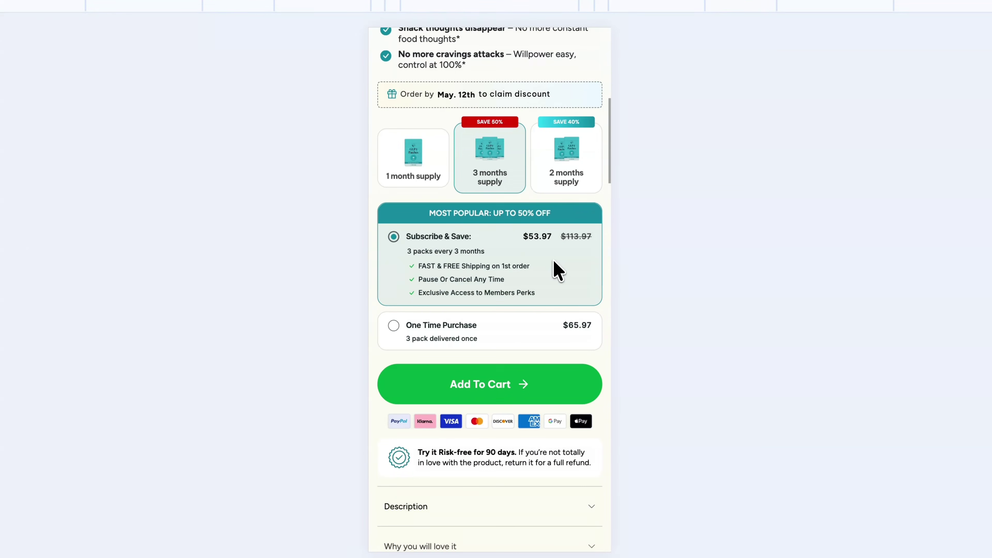
scroll(554, 261, up, 3)
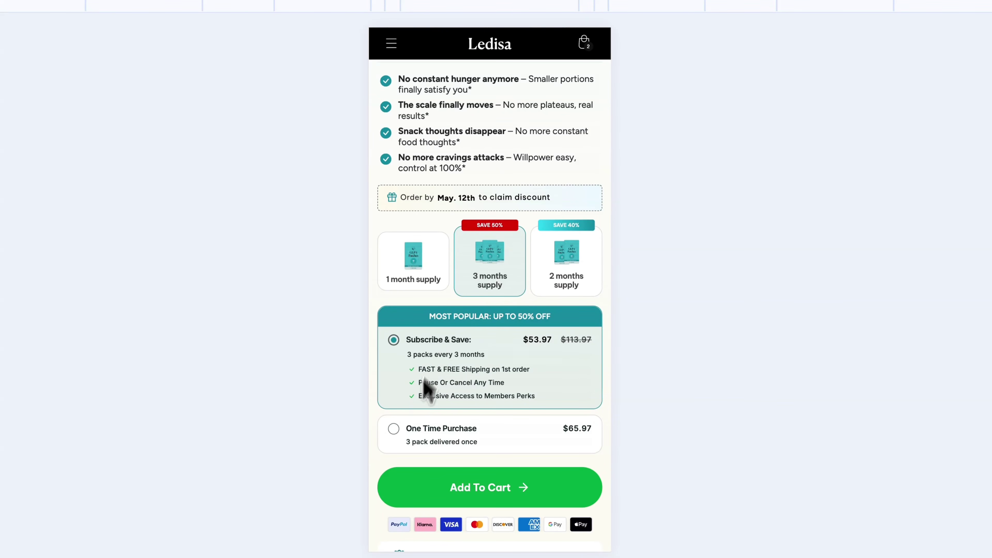
click(406, 428)
click(449, 353)
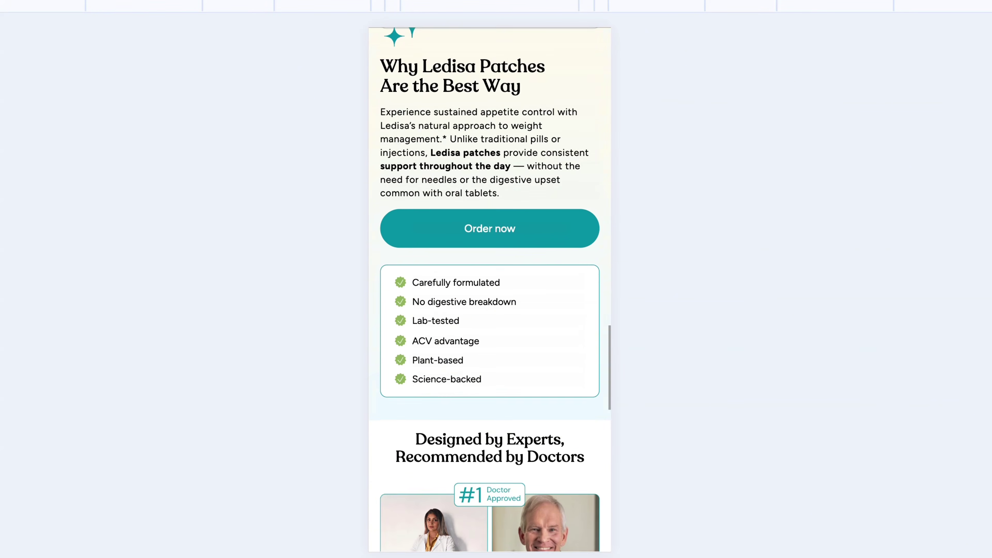
scroll(601, 427, up, 5)
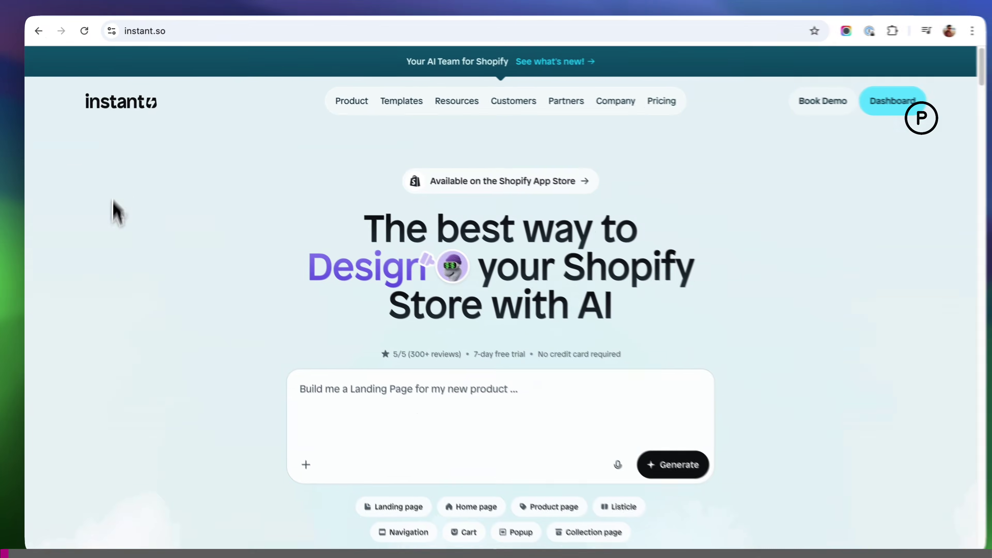
- Look over the instant.so home page and its AI store builder preview
scroll(135, 317, down, 10)
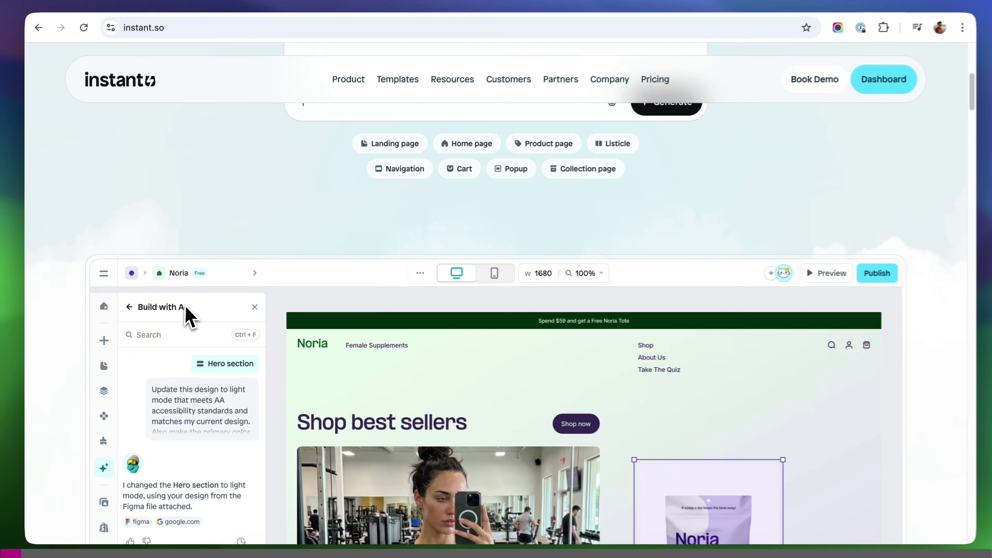
scroll(189, 317, down, 5)
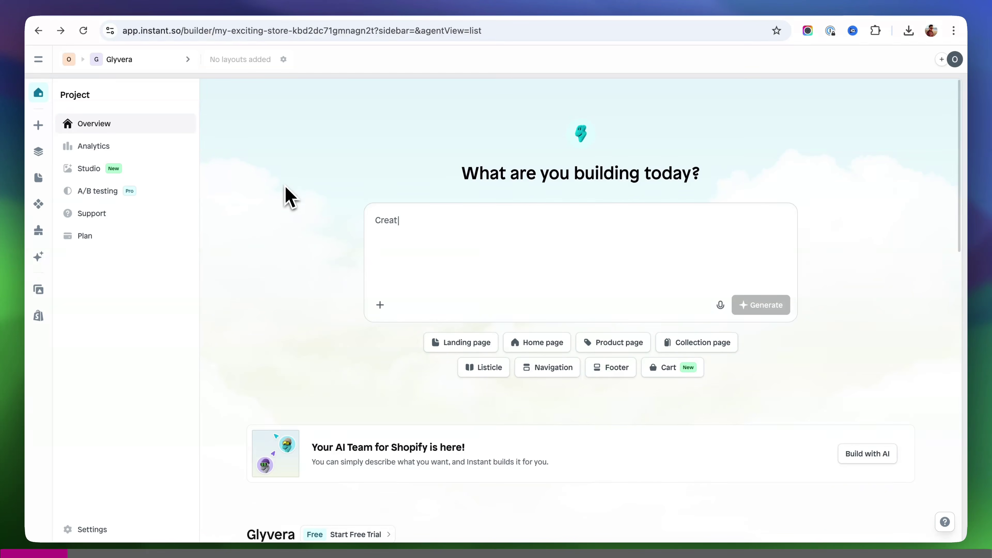
- Choose the Glyvera project under My space and look over its project overview
click(126, 59)
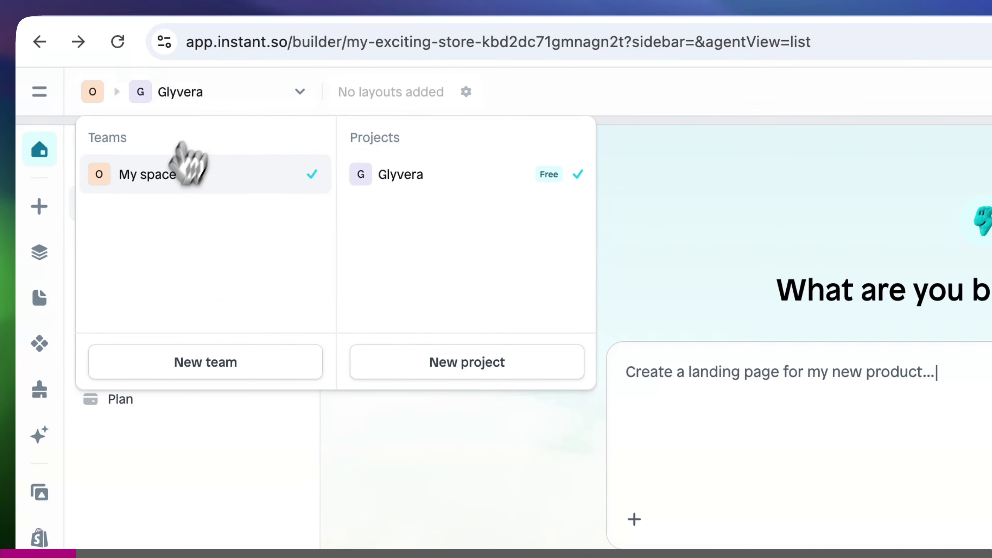
mouse_move(410, 204)
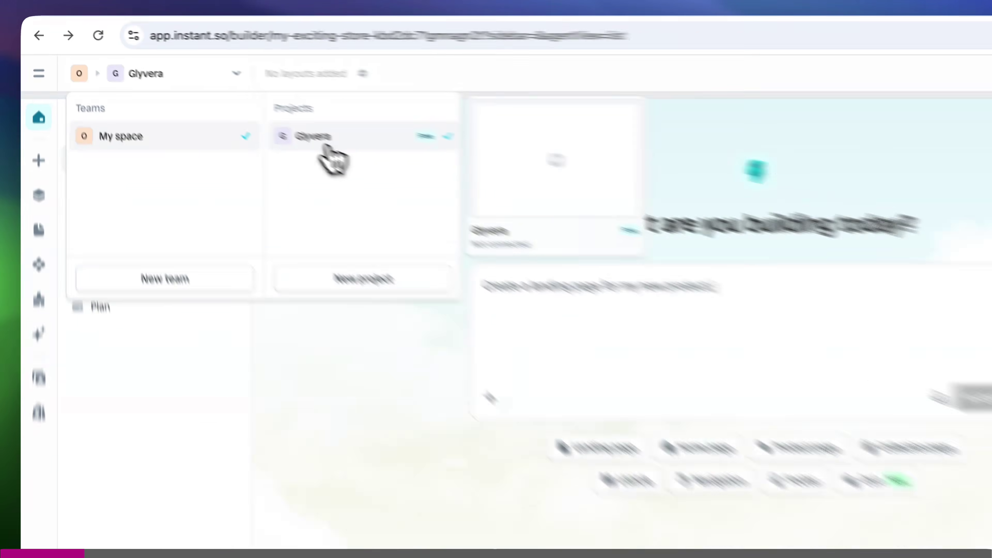
click(326, 148)
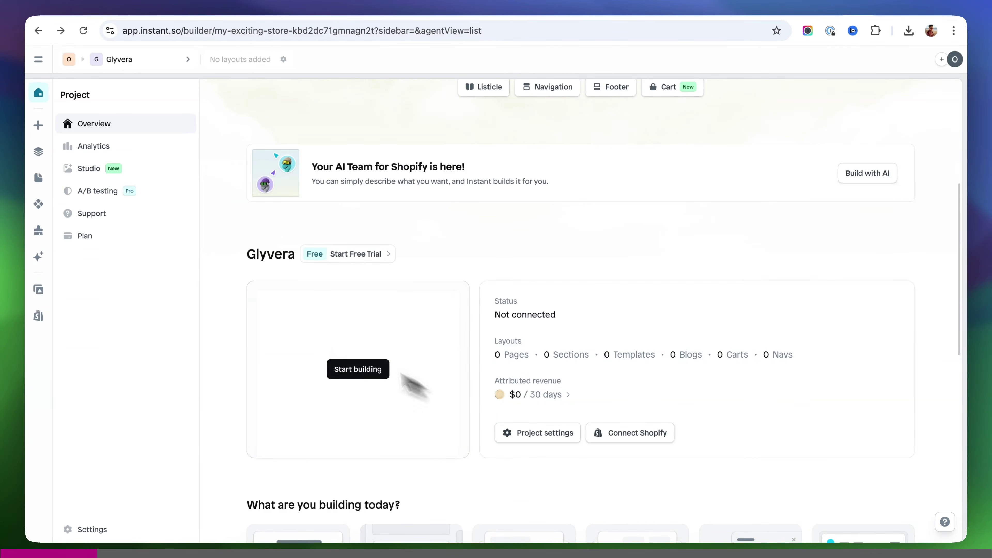
scroll(229, 298, up, 7)
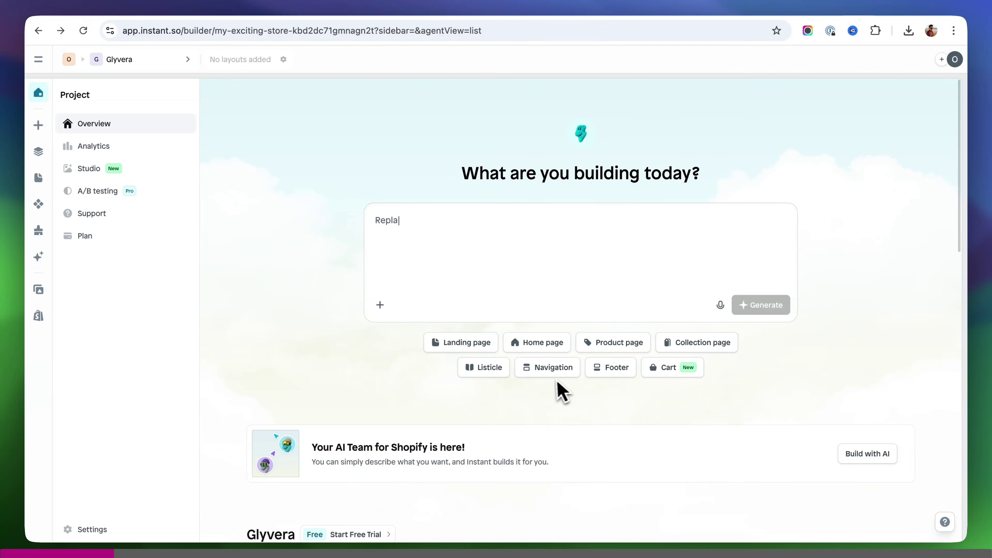
- Start an Instant AI chat in the Glyvera project and insert the website link prompt for a landing page
click(39, 126)
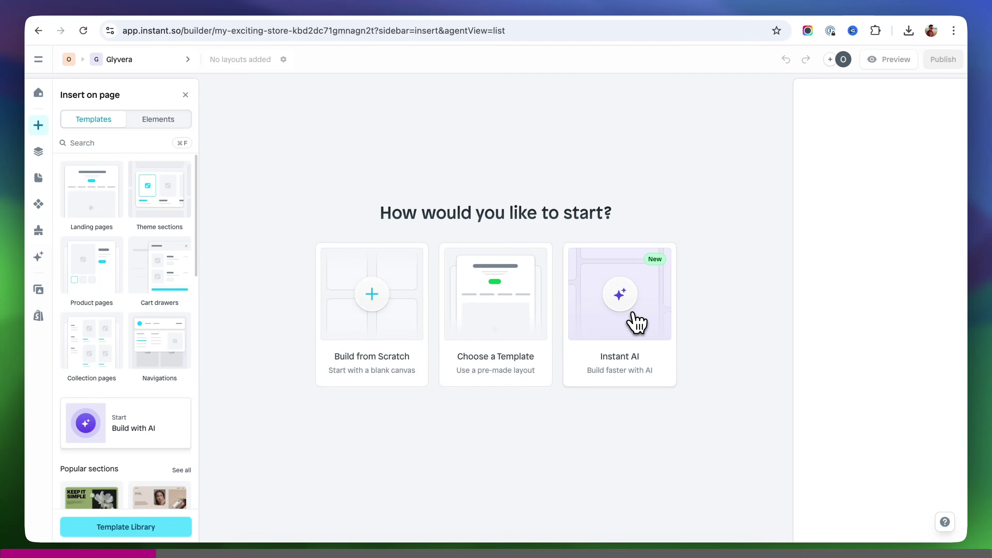
click(636, 323)
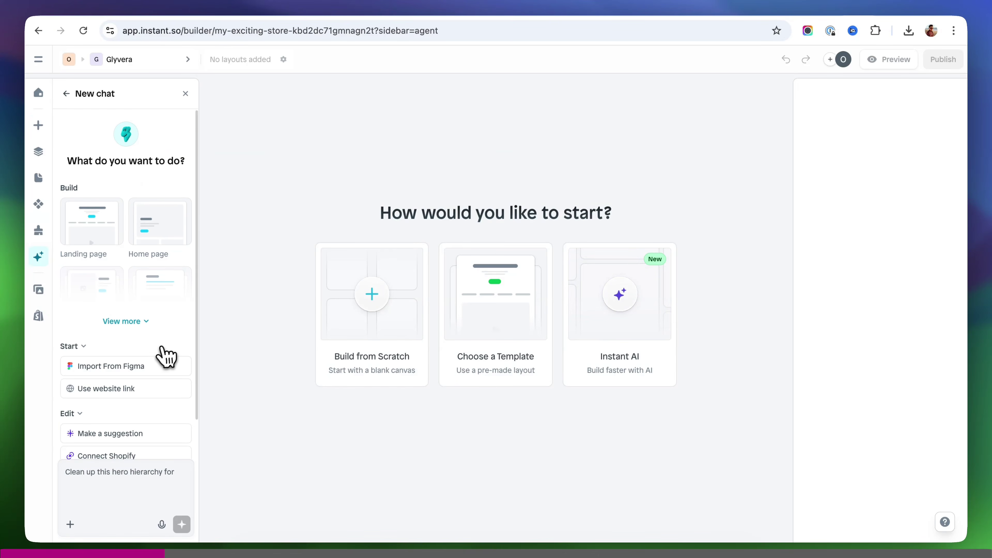
scroll(160, 356, down, 2)
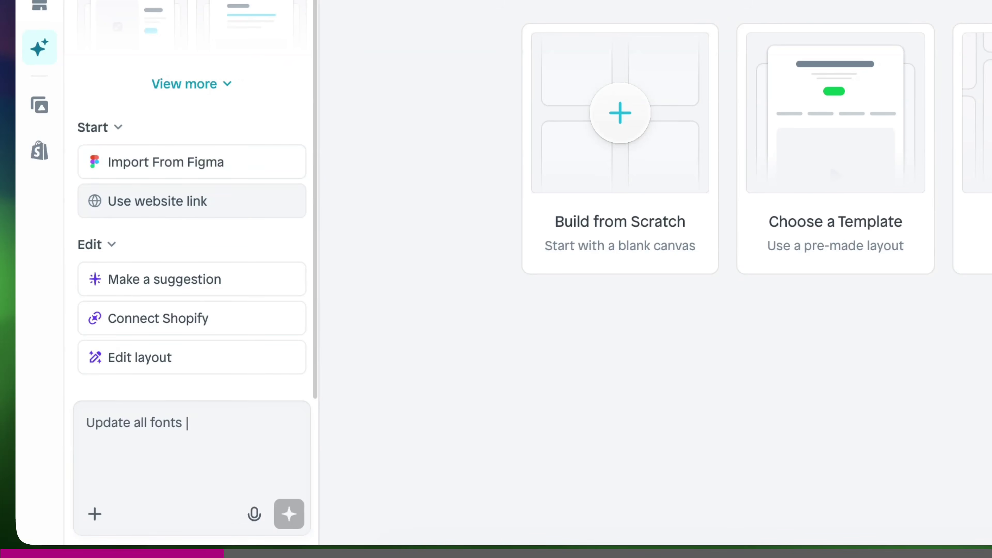
click(192, 201)
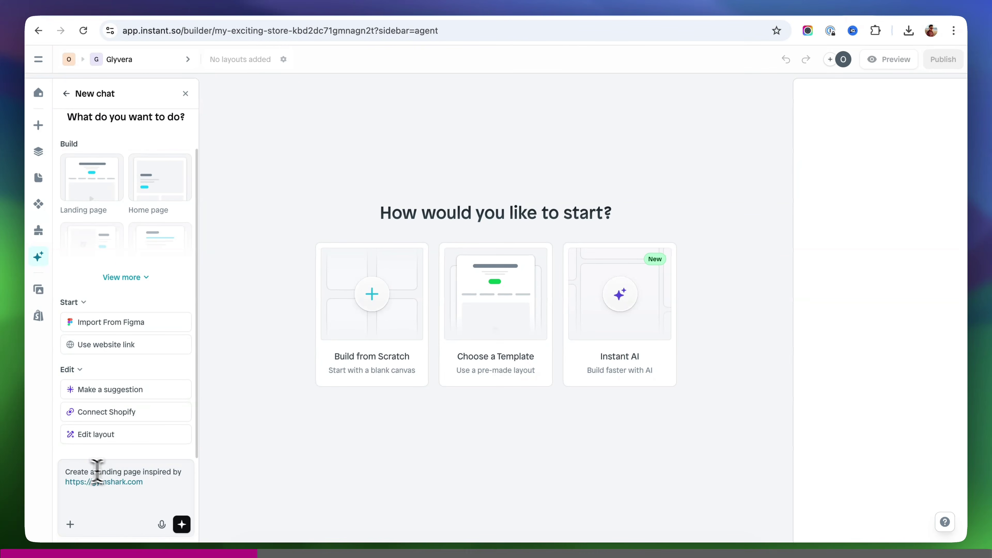
- Select the example gymshark.com link in the prompt and copy the Ledisa page address tryledisa.com/products/glp-1
drag(147, 485, 62, 485)
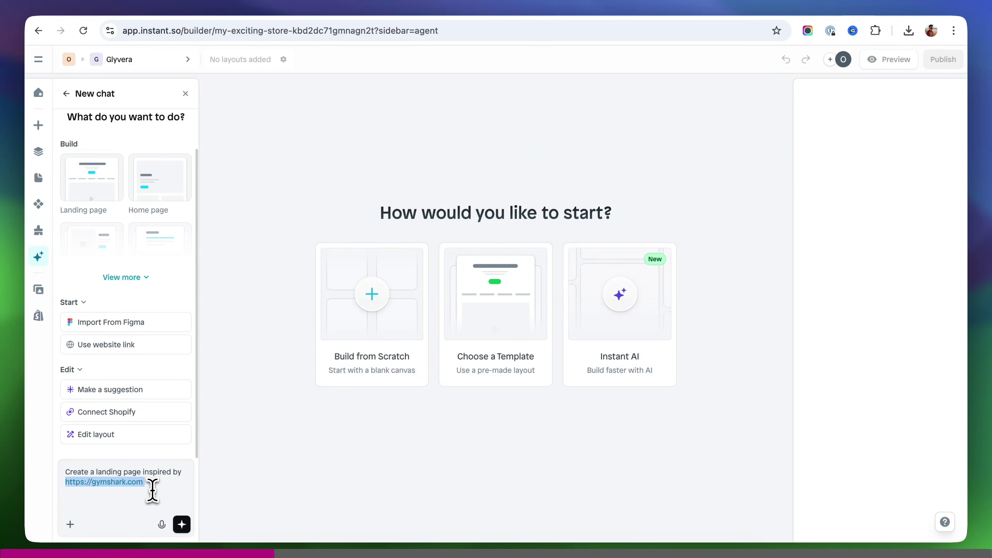
click(880, 8)
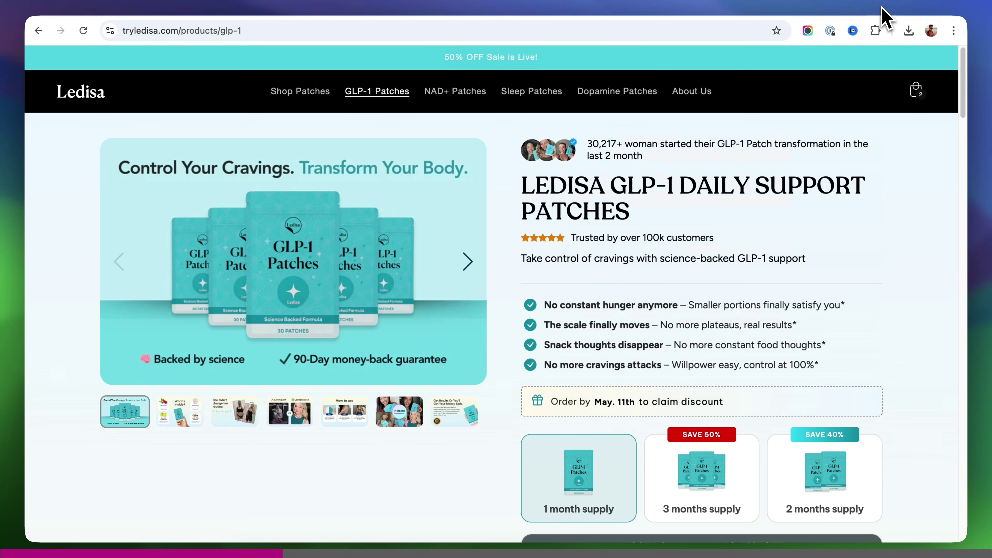
click(221, 30)
right_click(220, 33)
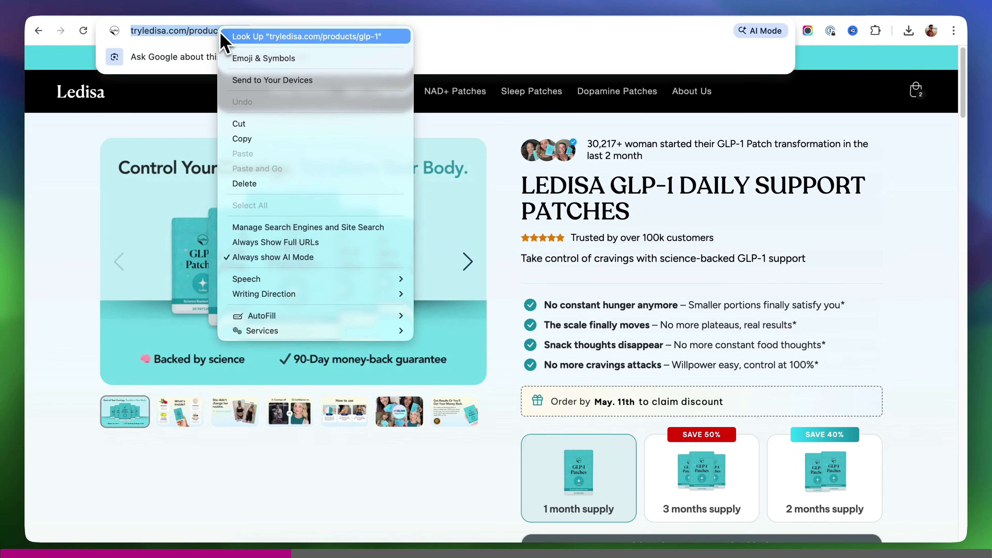
click(263, 137)
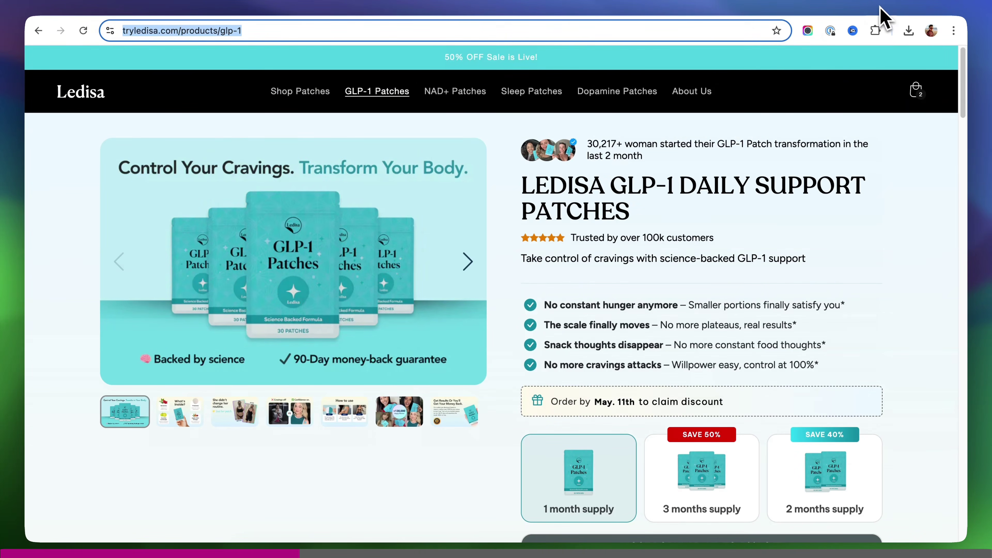
click(863, 12)
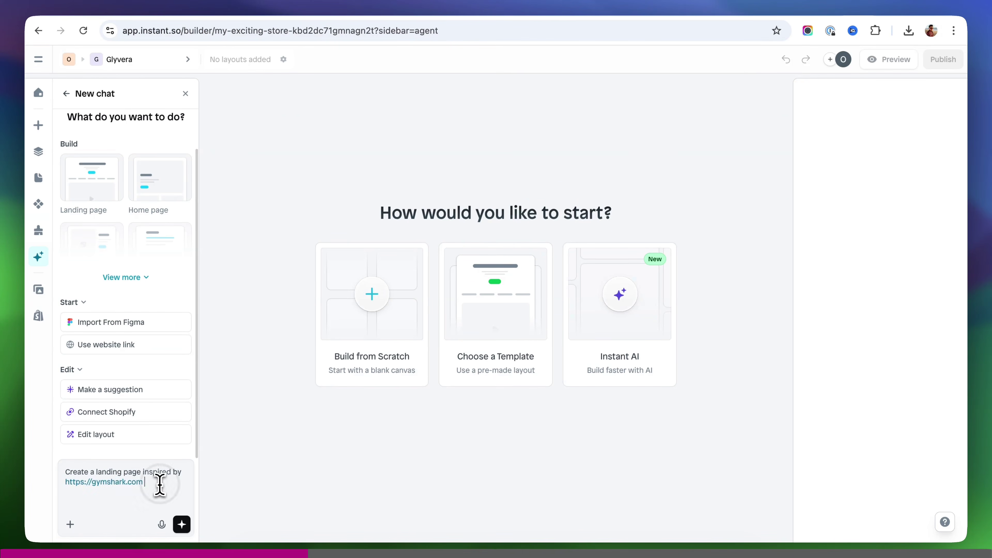
drag(145, 482, 52, 484)
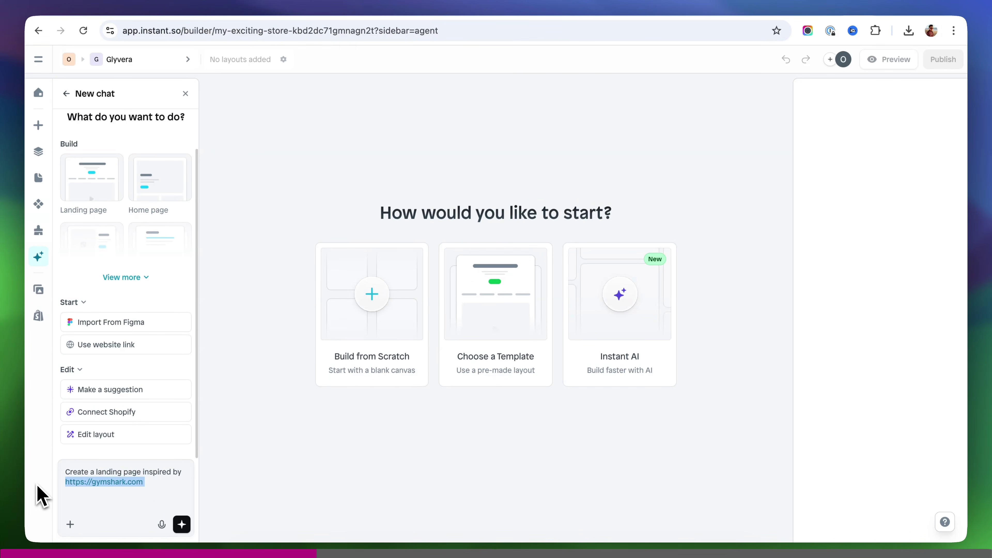
key(super+v)
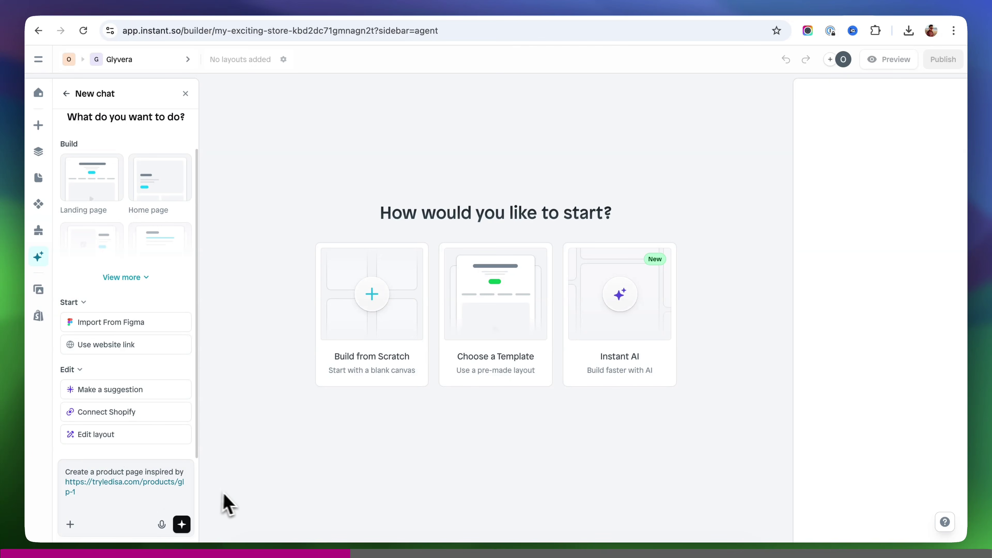
click(181, 524)
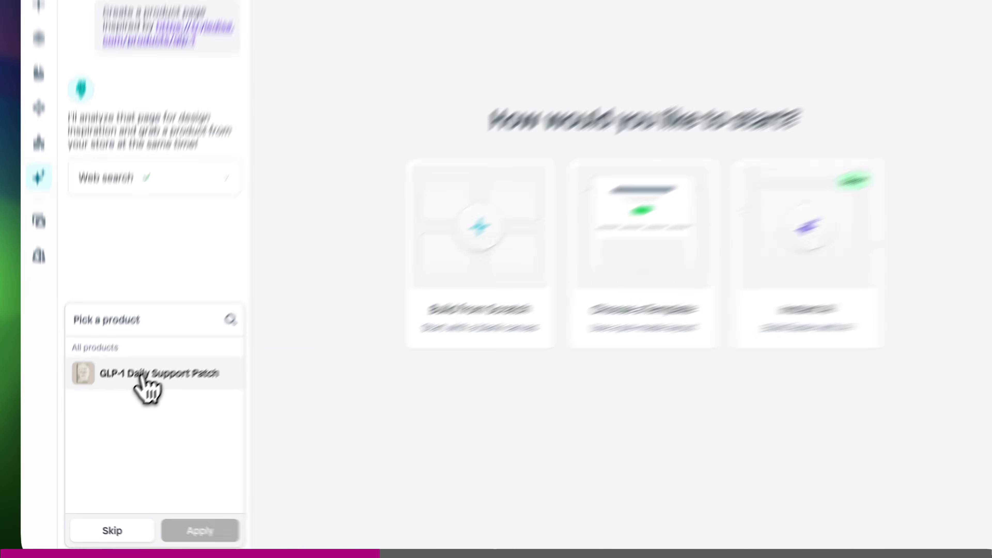
- Apply the GLP-1 Daily Support Patch as the page's product and read through the proposed section plan
click(142, 374)
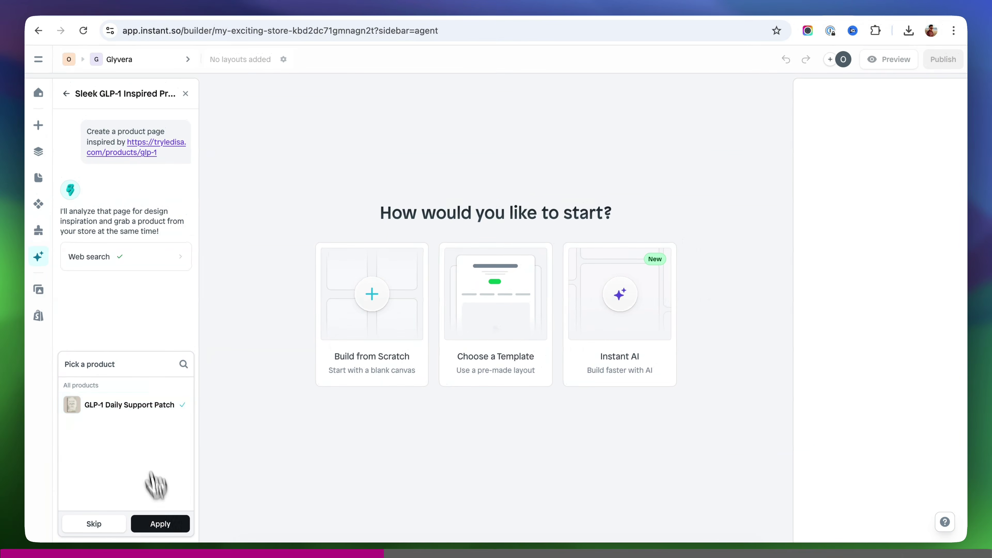
click(201, 531)
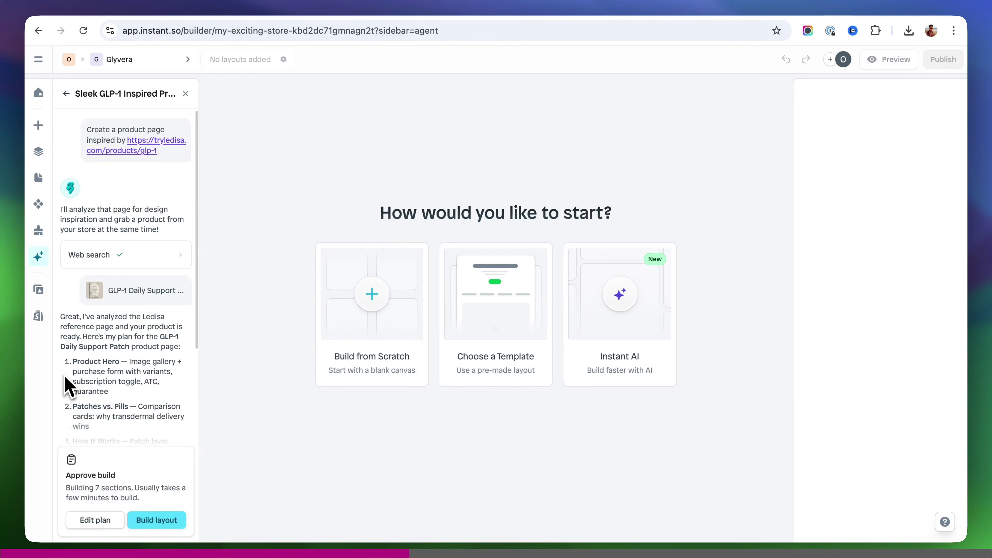
scroll(72, 383, down, 2)
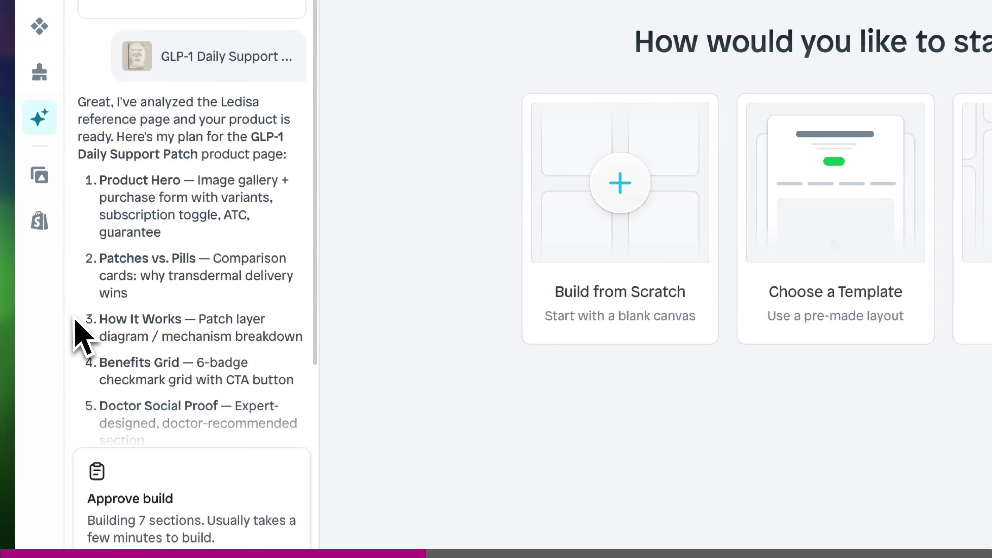
scroll(78, 324, down, 2)
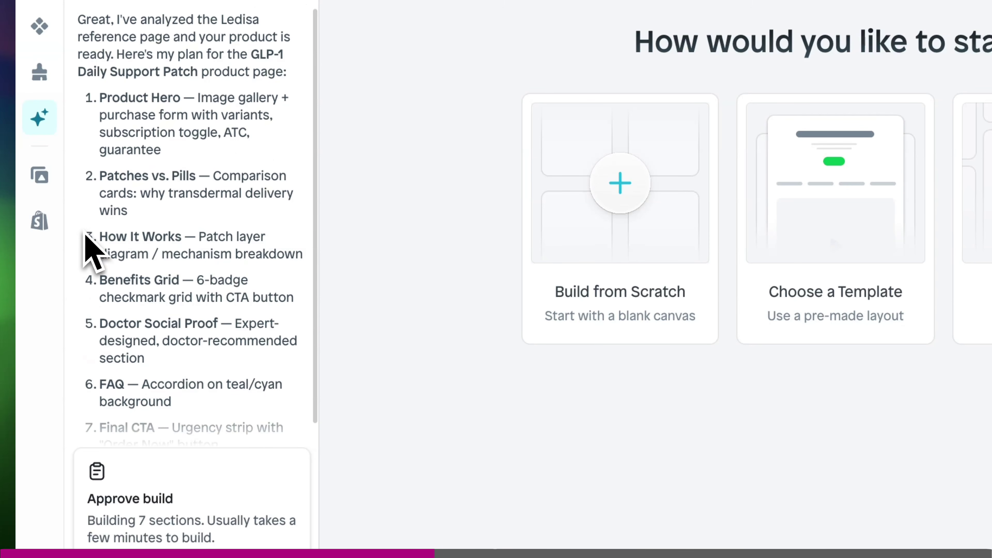
scroll(88, 271, down, 1)
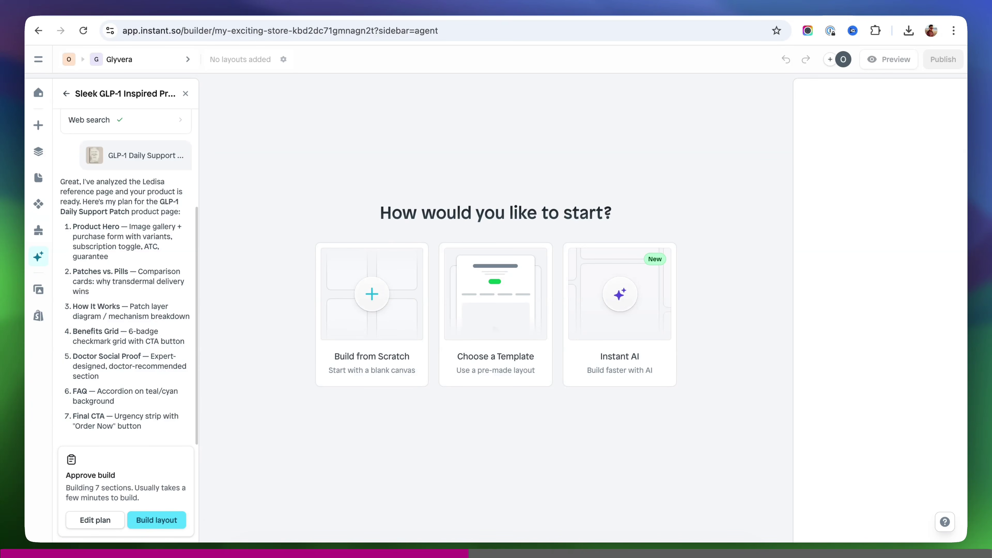
- Open the build plan for editing and send "Lest do it" as the reply to the proposed plan
click(96, 520)
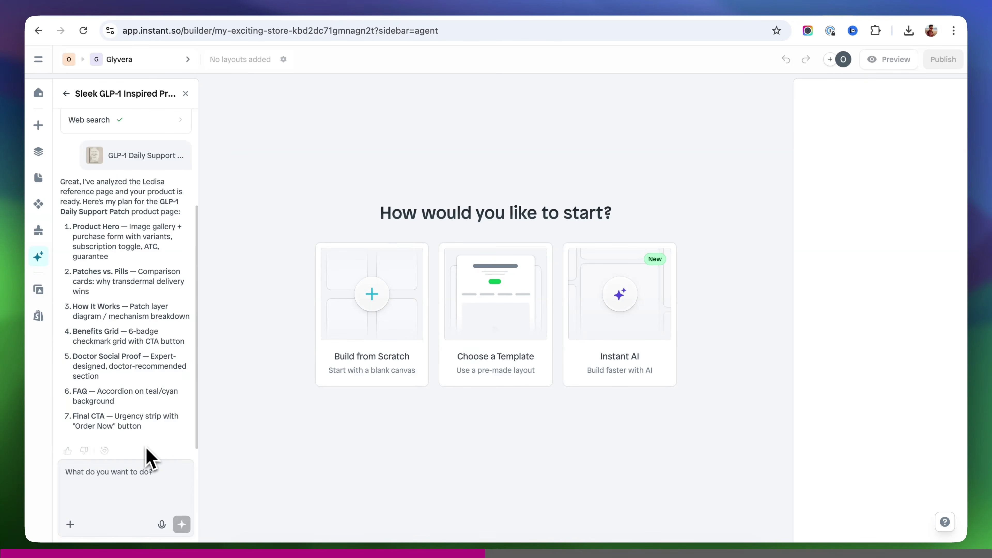
scroll(149, 450, down, 1)
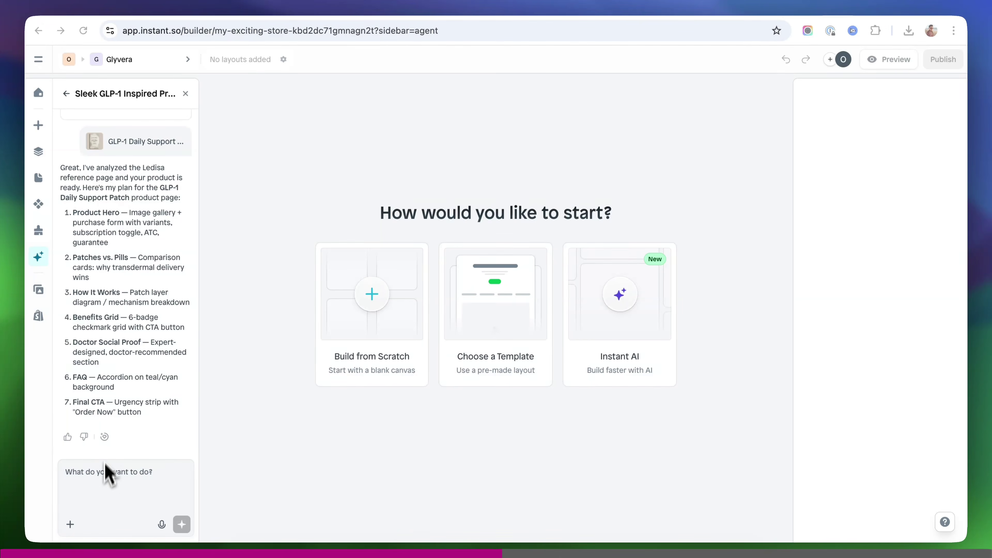
click(118, 480)
text(Lest do it)
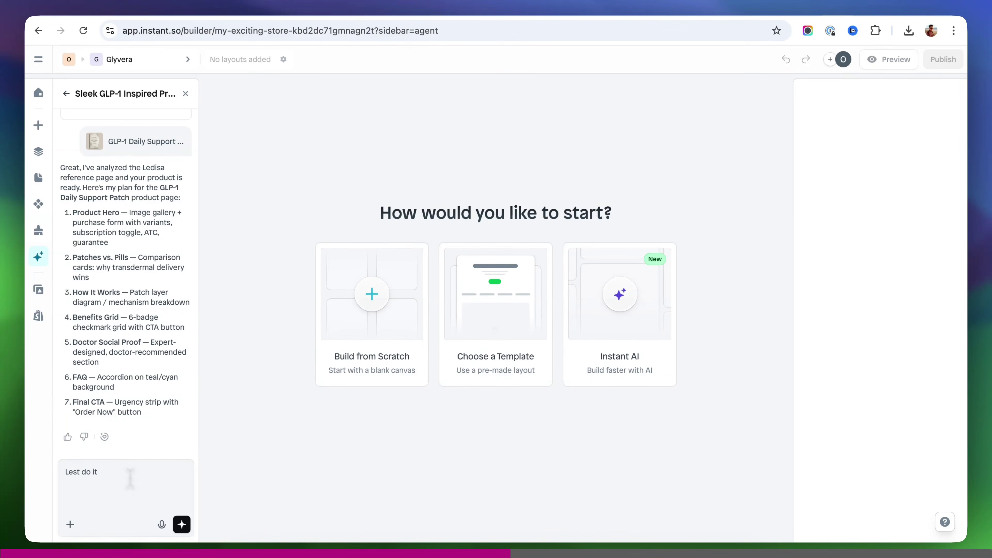
click(182, 524)
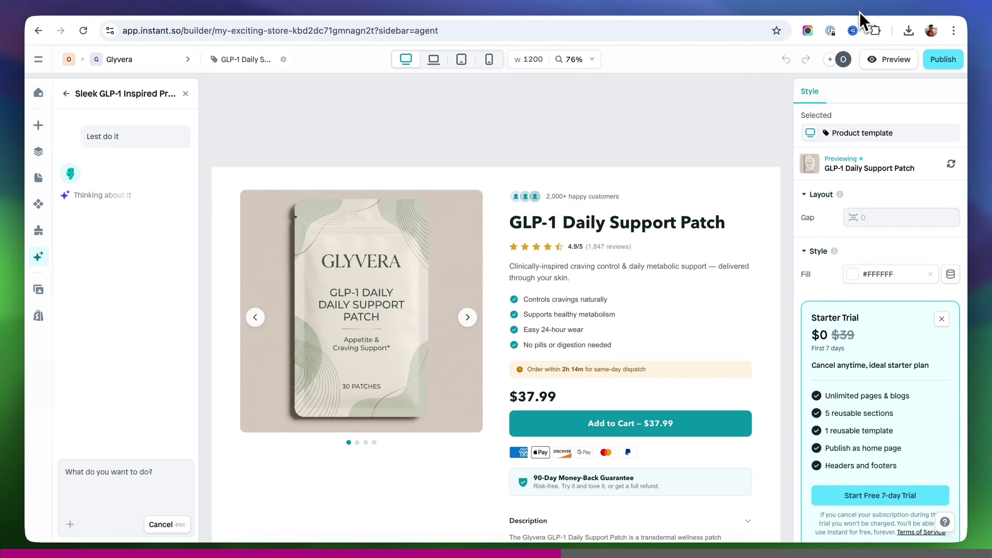
- Compare the generated Glyvera product hero with the top of the original Ledisa GLP-1 page
click(859, 11)
scroll(802, 230, down, 2)
scroll(812, 164, up, 2)
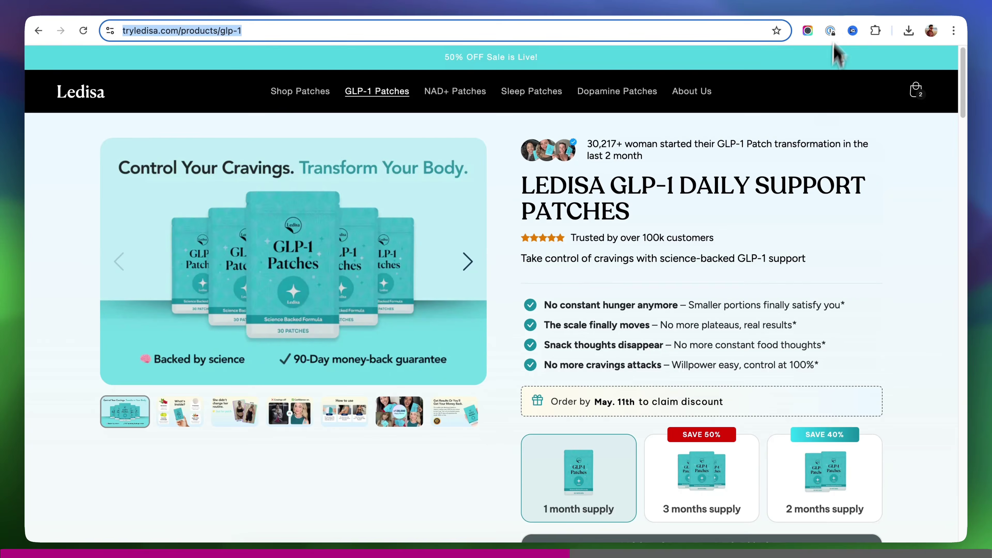
click(841, 16)
- Check Glyvera's product description area and compare its "Why Skin Patch Delivery Works Better" section with Ledisa's version
scroll(705, 240, down, 5)
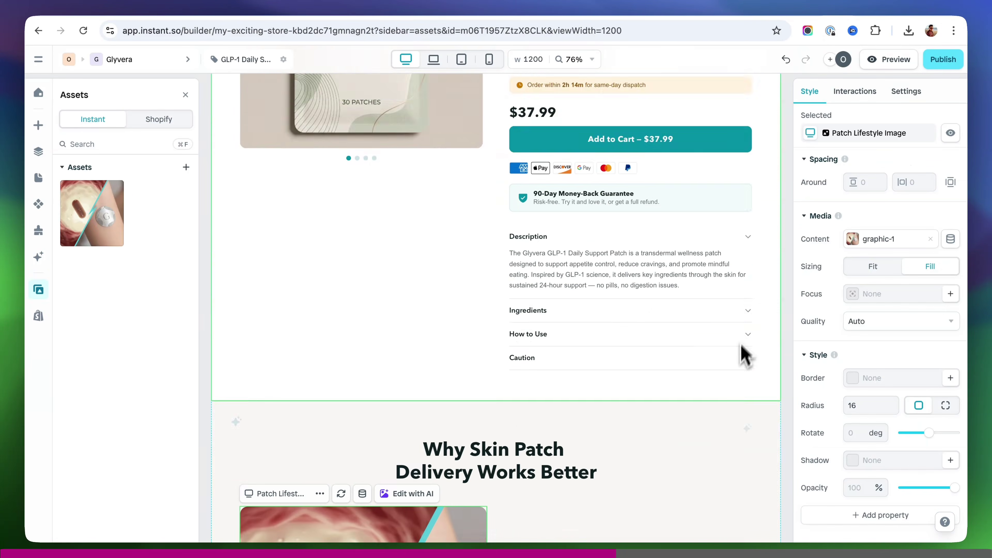
scroll(545, 373, down, 6)
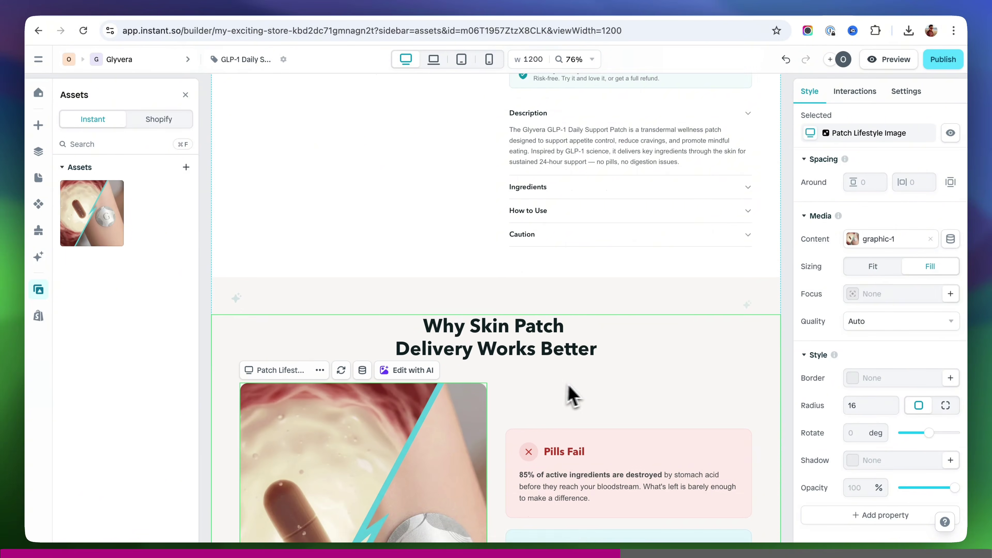
scroll(631, 385, down, 4)
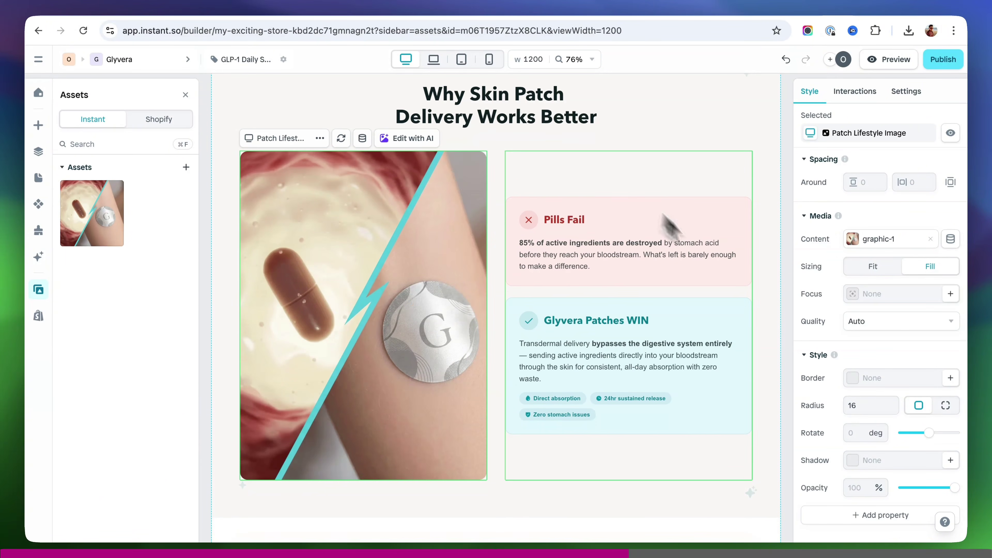
click(862, 5)
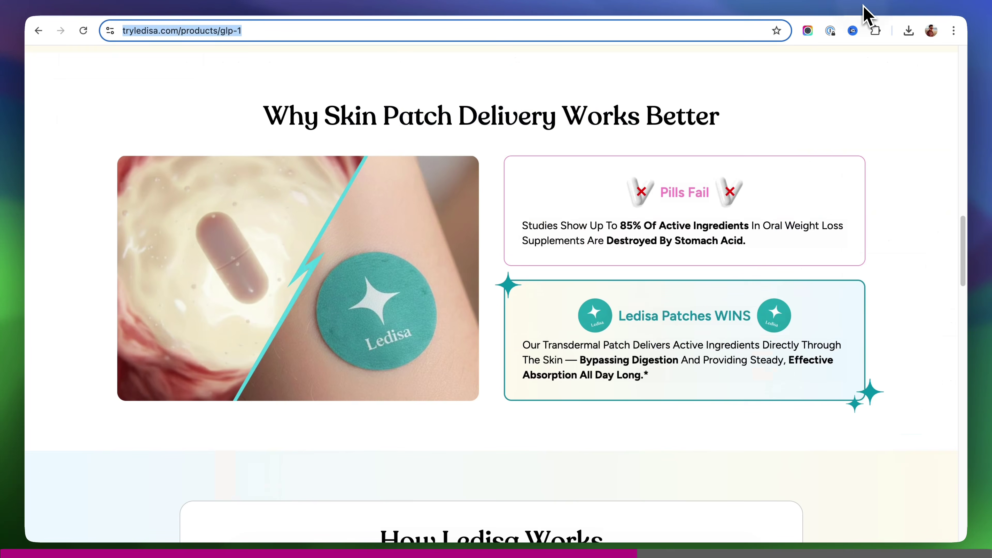
click(840, 5)
- Compare the "How Glyvera Works" and "Why Glyvera Patches Are the Best Way" sections with their Ledisa counterparts
scroll(504, 391, down, 10)
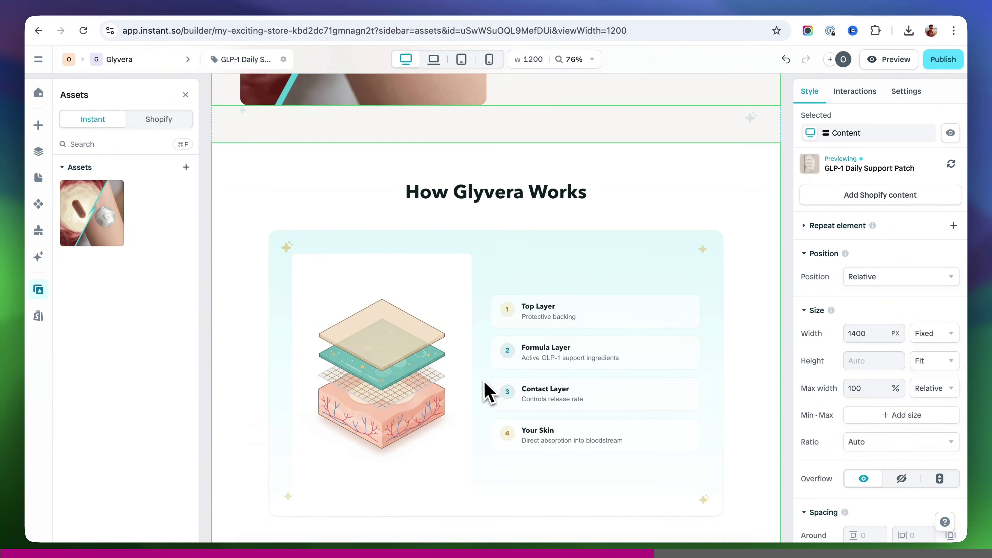
click(862, 6)
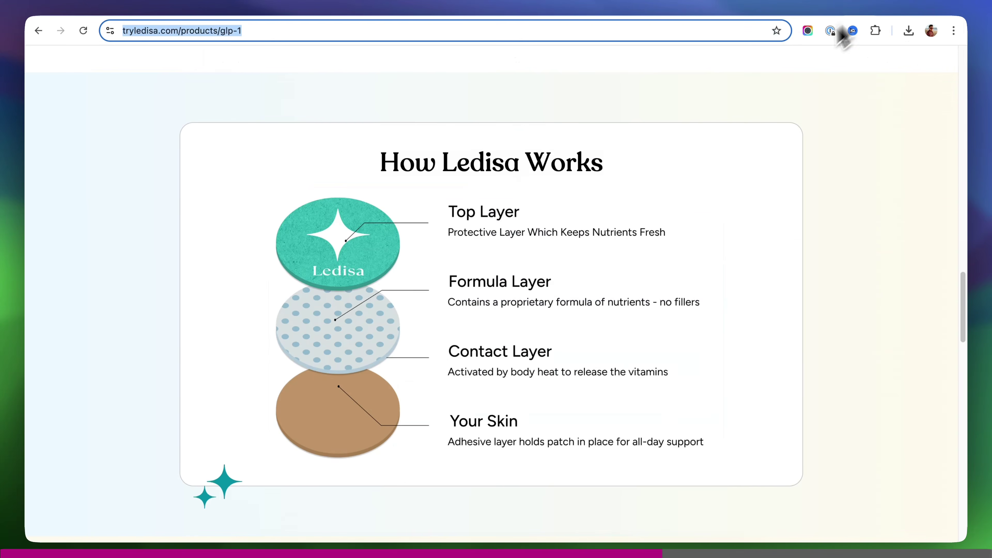
click(838, 10)
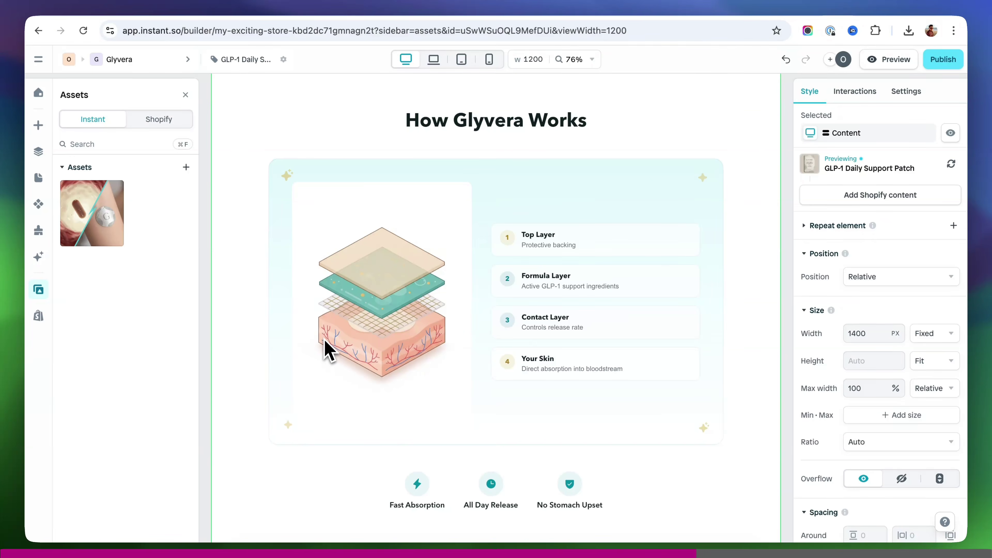
click(742, 10)
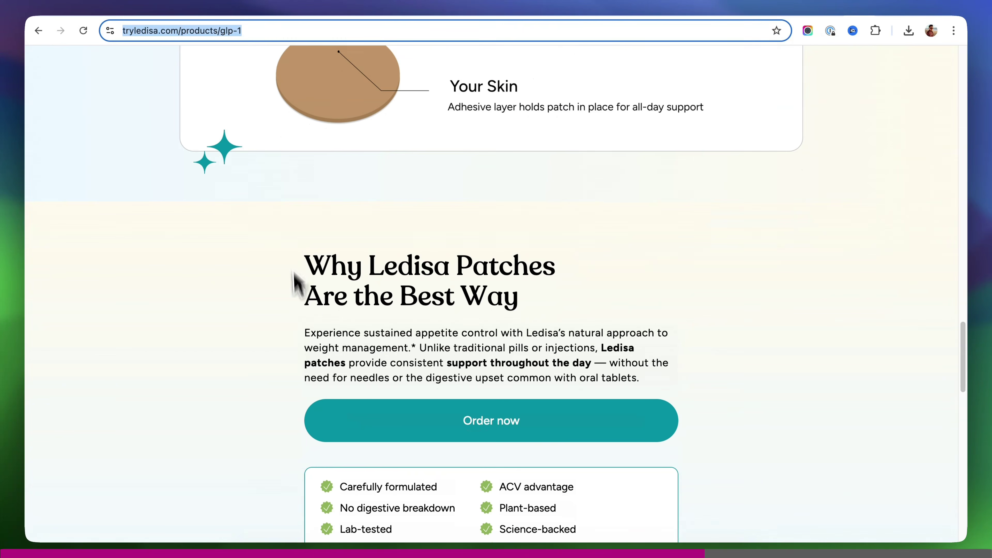
scroll(598, 287, down, 4)
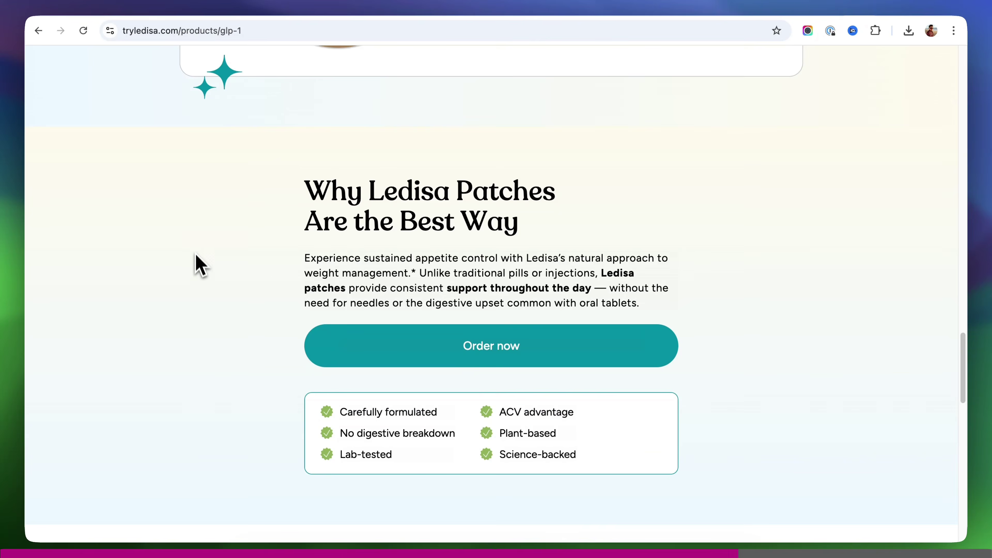
scroll(194, 265, down, 10)
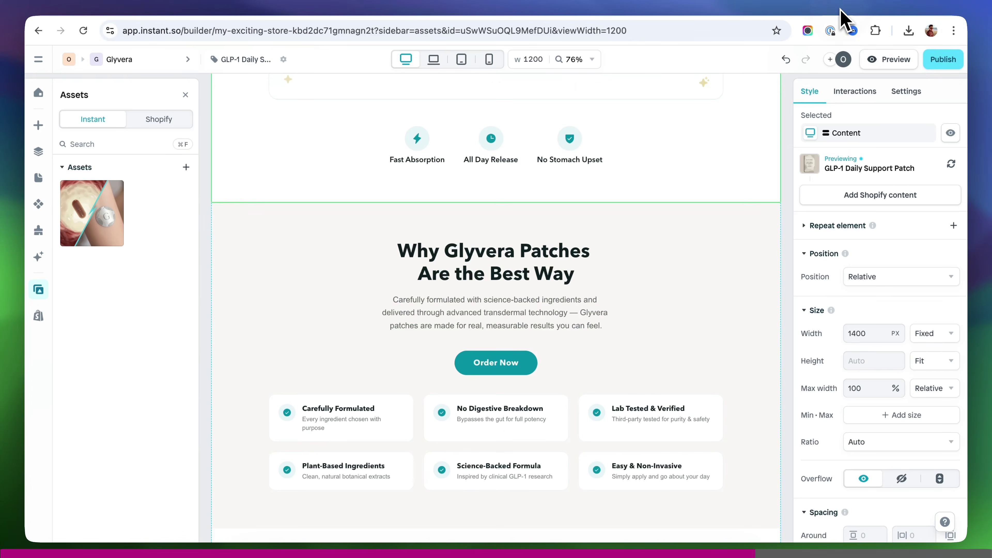
- Compare the "Recommended by Doctors" and "Got Questions? We Have Answers!" sections on the Glyvera and Ledisa pages
scroll(304, 279, down, 10)
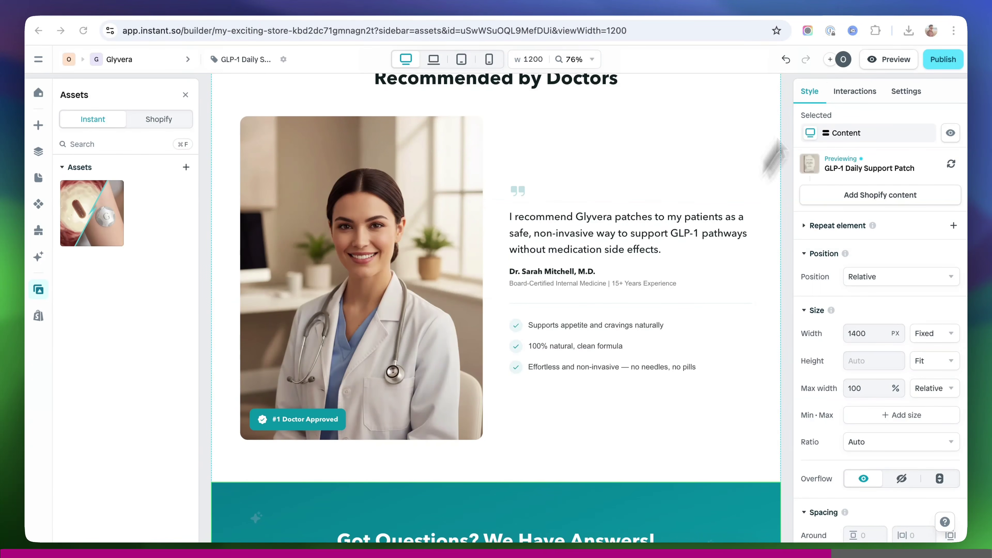
click(862, 6)
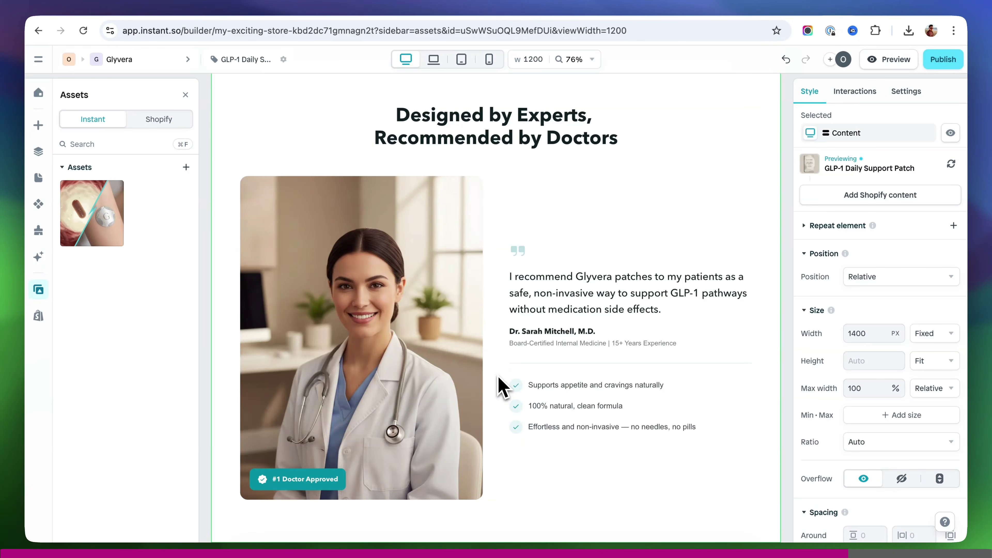
scroll(500, 385, down, 10)
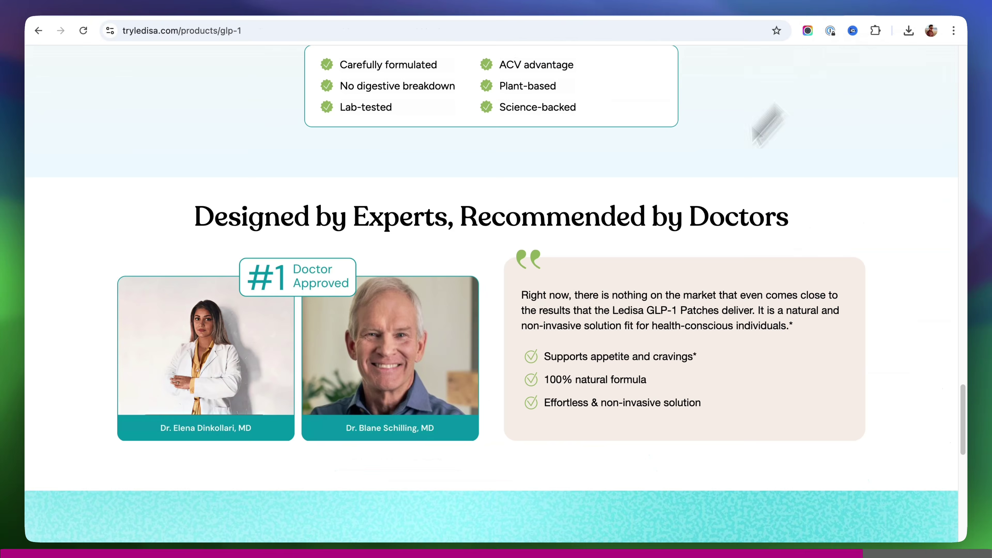
scroll(566, 360, down, 10)
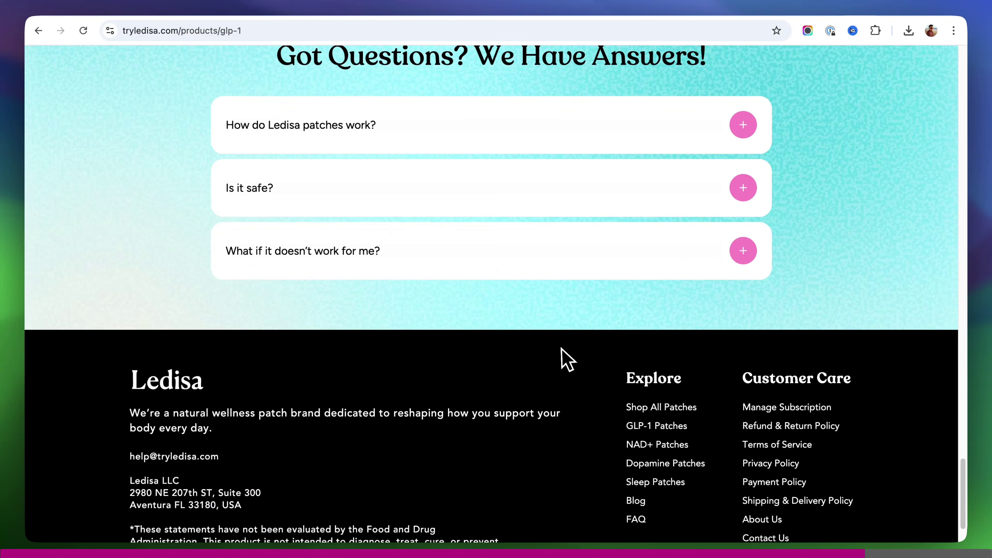
scroll(562, 349, up, 2)
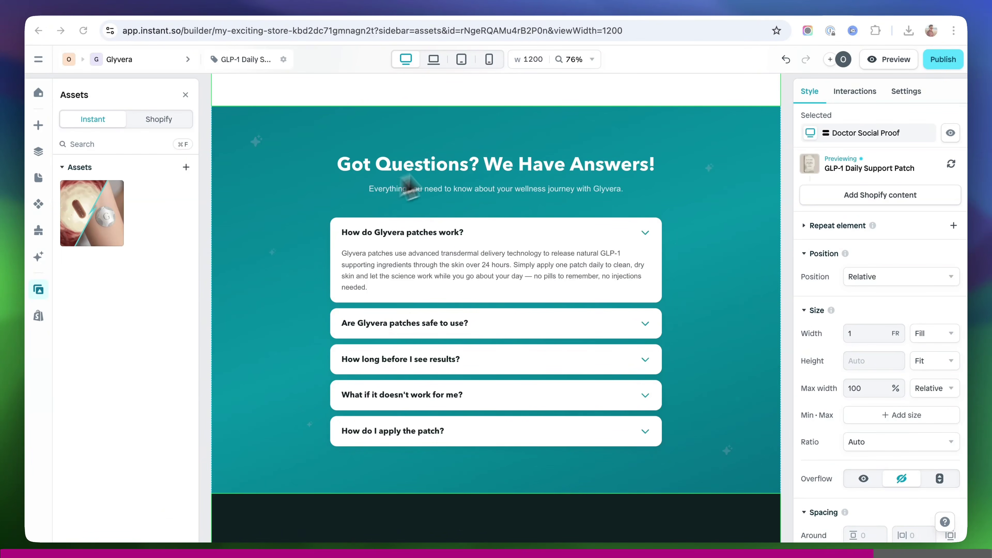
scroll(910, 359, down, 10)
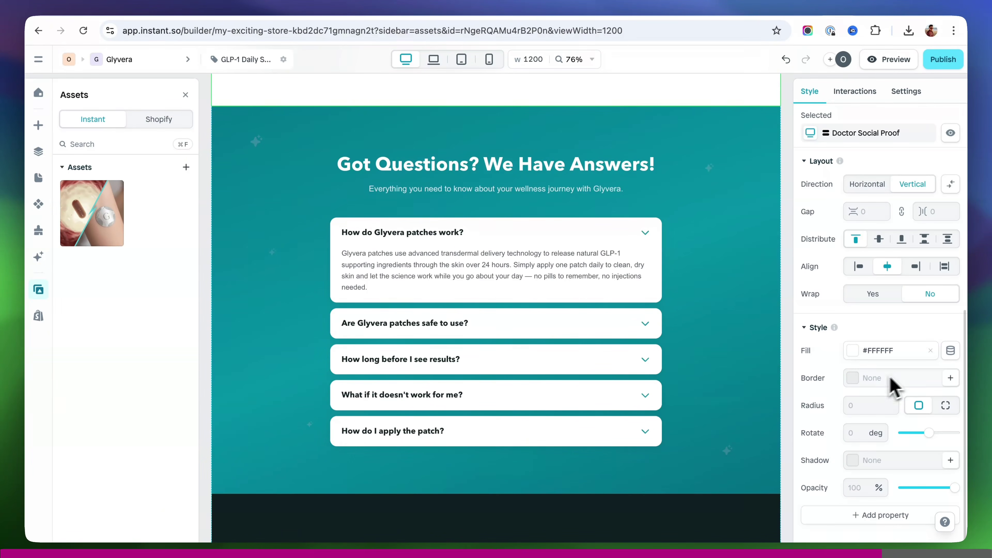
scroll(820, 406, up, 10)
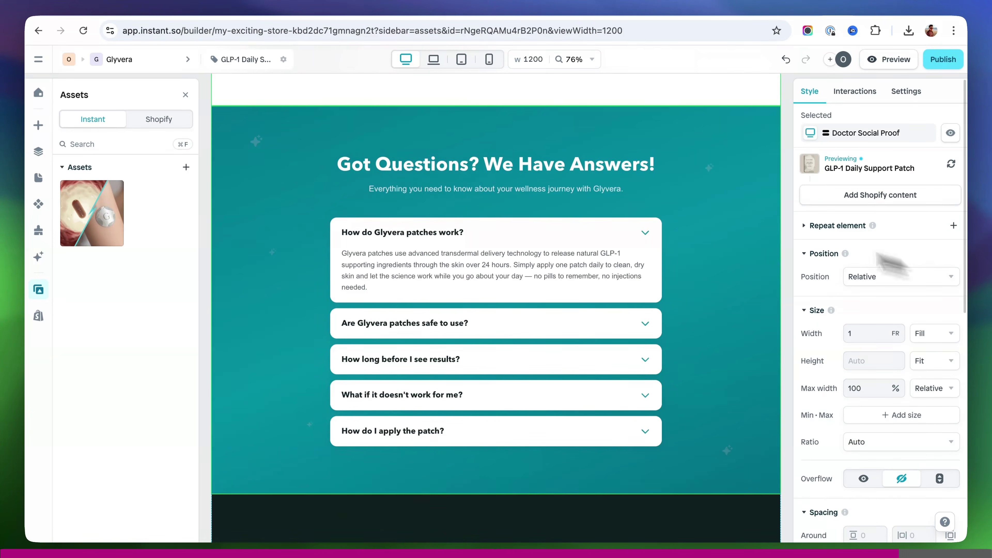
- Select the FAQ section and review the Glyvera layout from there back up to the product hero
click(265, 332)
scroll(266, 332, up, 5)
scroll(263, 390, up, 15)
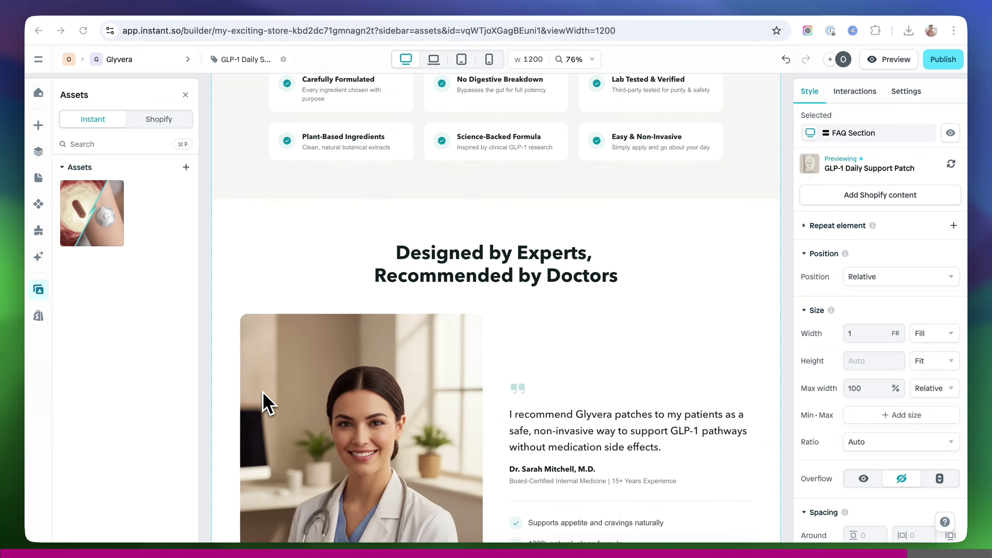
scroll(263, 402, up, 15)
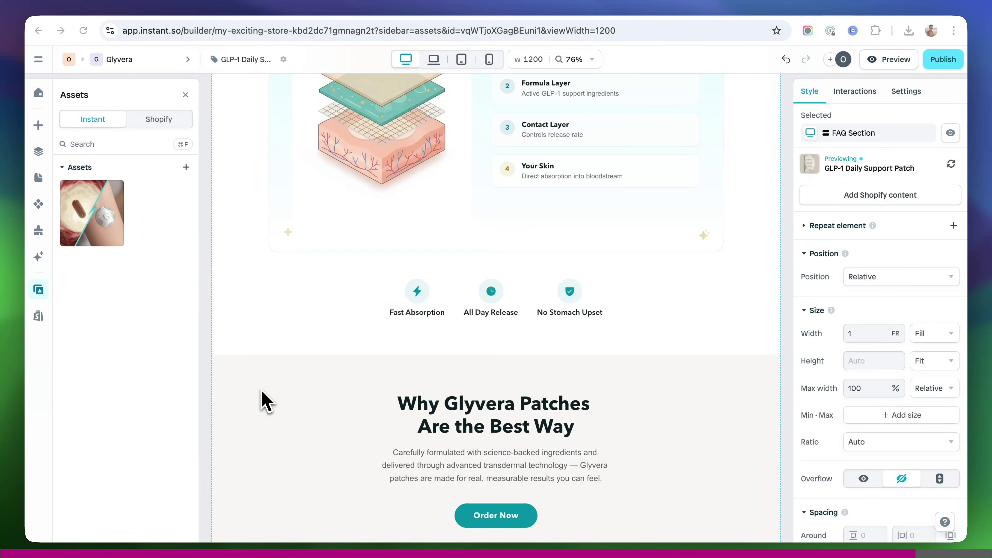
scroll(264, 400, up, 12)
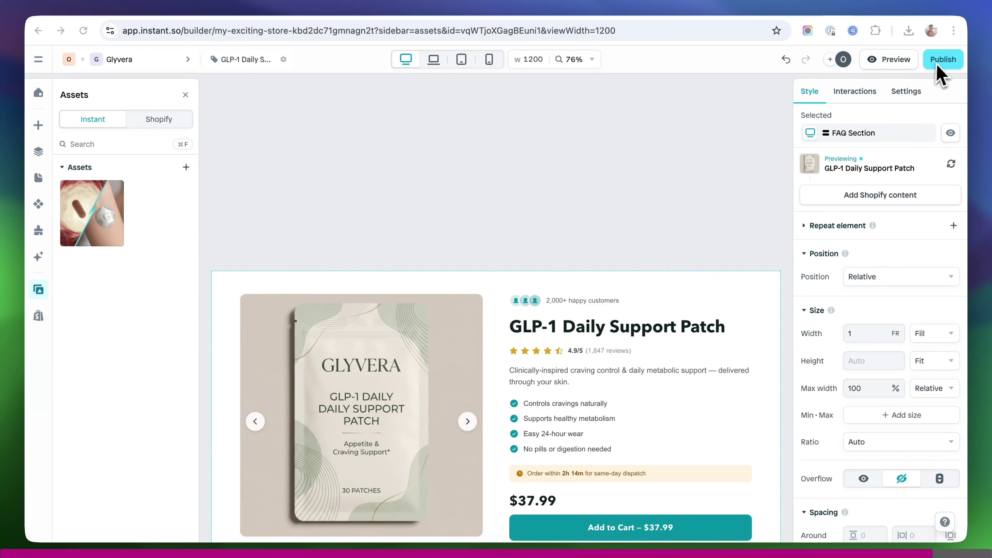
- Preview the Glyvera product page at tablet and mobile widths and switch to the instant.so home page
click(946, 64)
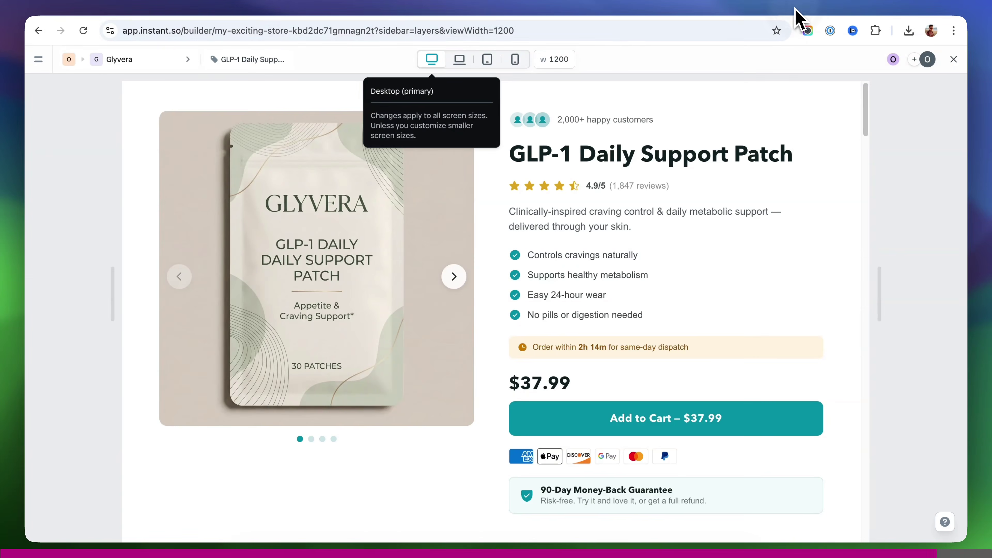
click(488, 61)
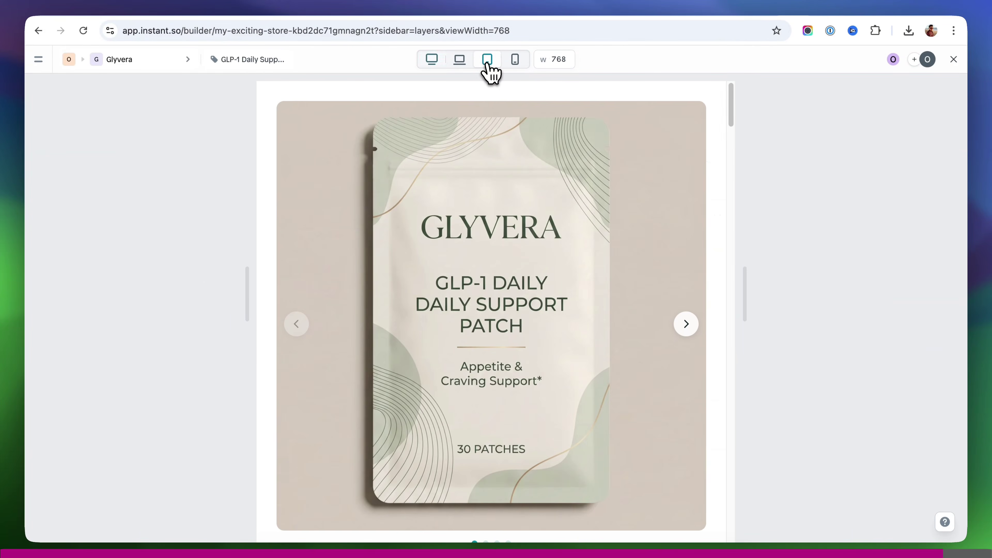
click(514, 63)
scroll(540, 277, down, 15)
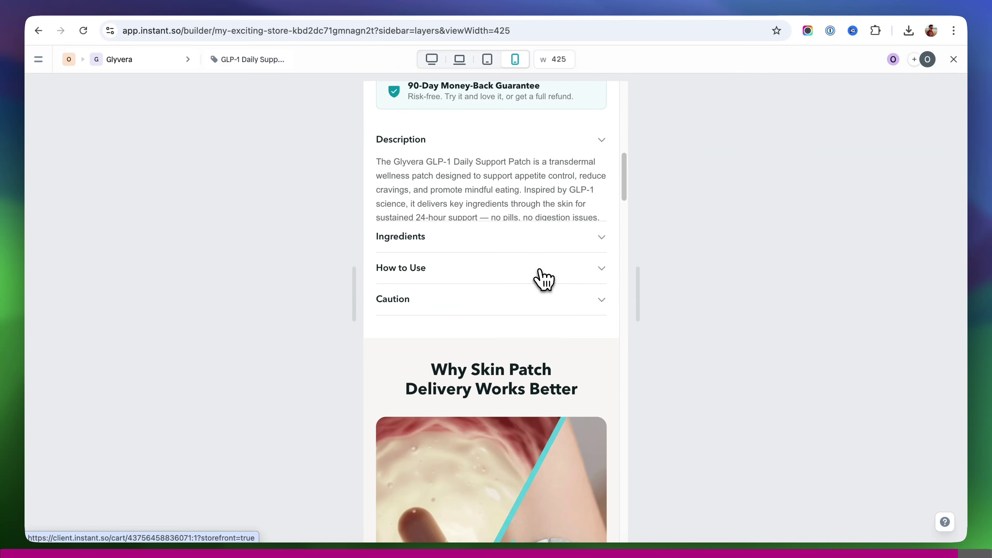
scroll(543, 279, down, 2)
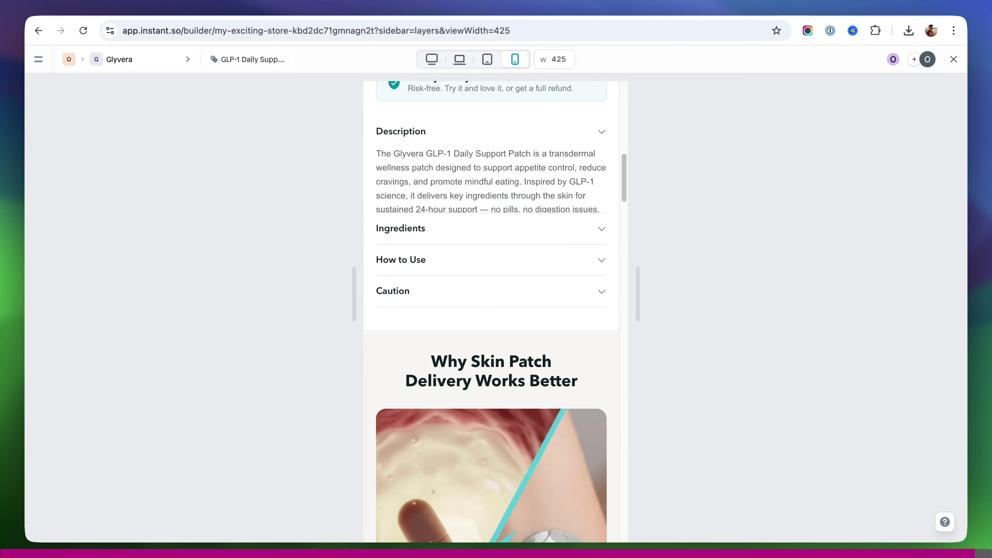
scroll(571, 283, up, 15)
click(773, 11)
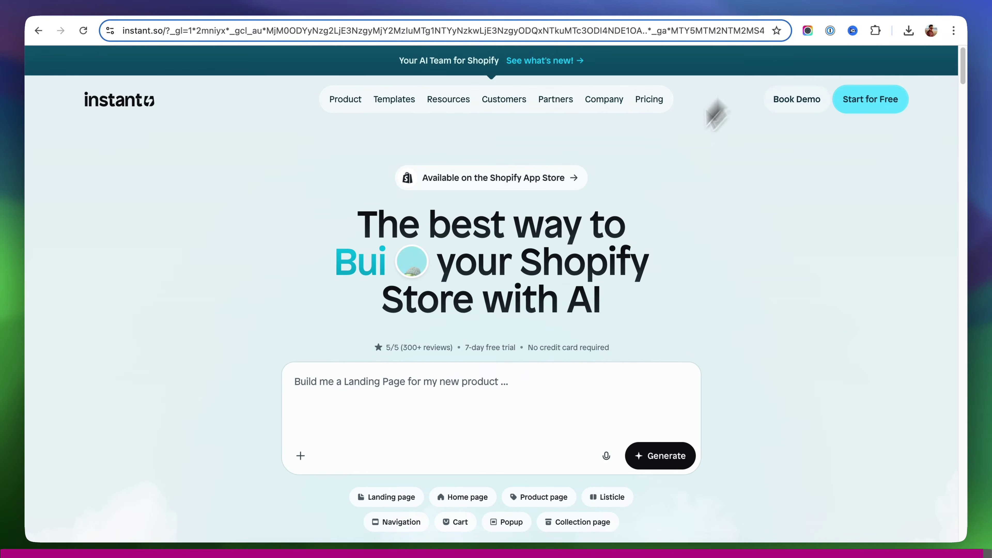